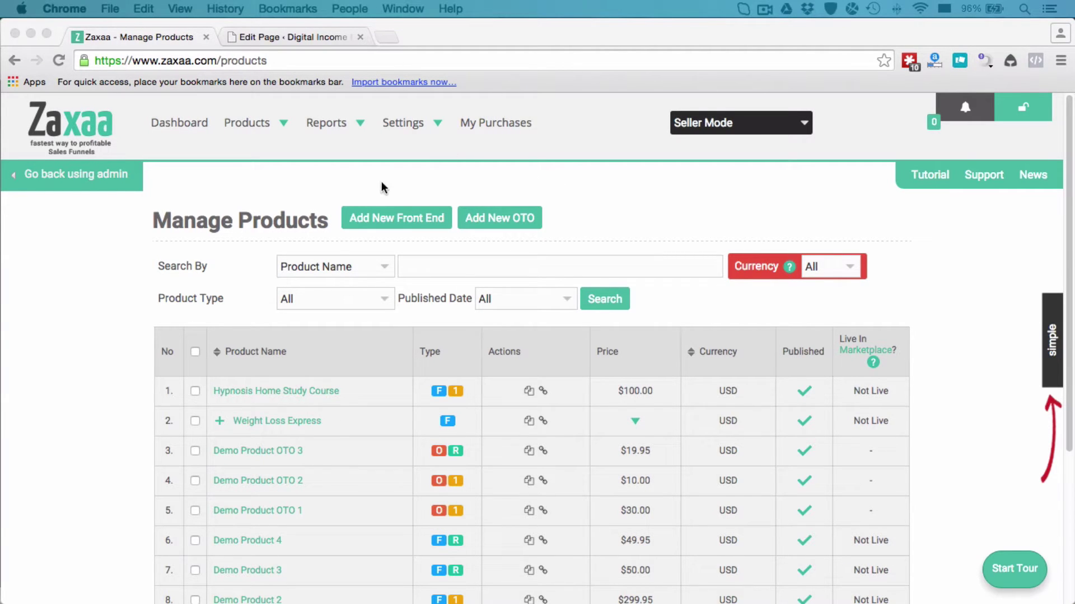
# - Begin a new OTO product with Add New OTO on the Manage Products list
pyautogui.moveTo(250, 121)
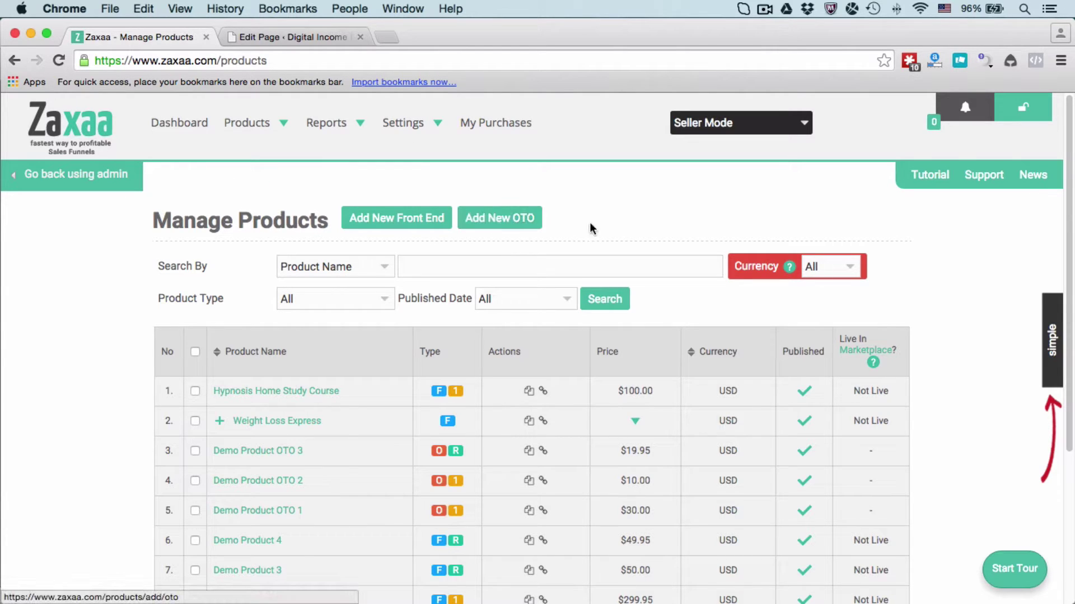
pyautogui.click(513, 226)
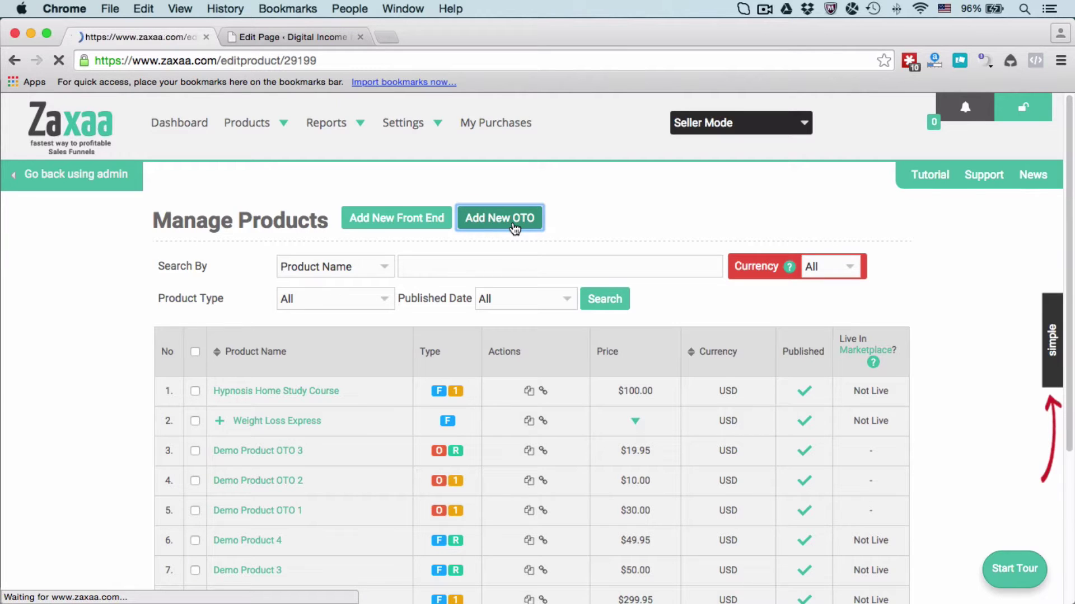
# - Replace the placeholder Product Name with 'Hypnosis Live Webinar', fixing typos along the way
pyautogui.scroll(-3, 409, 415)
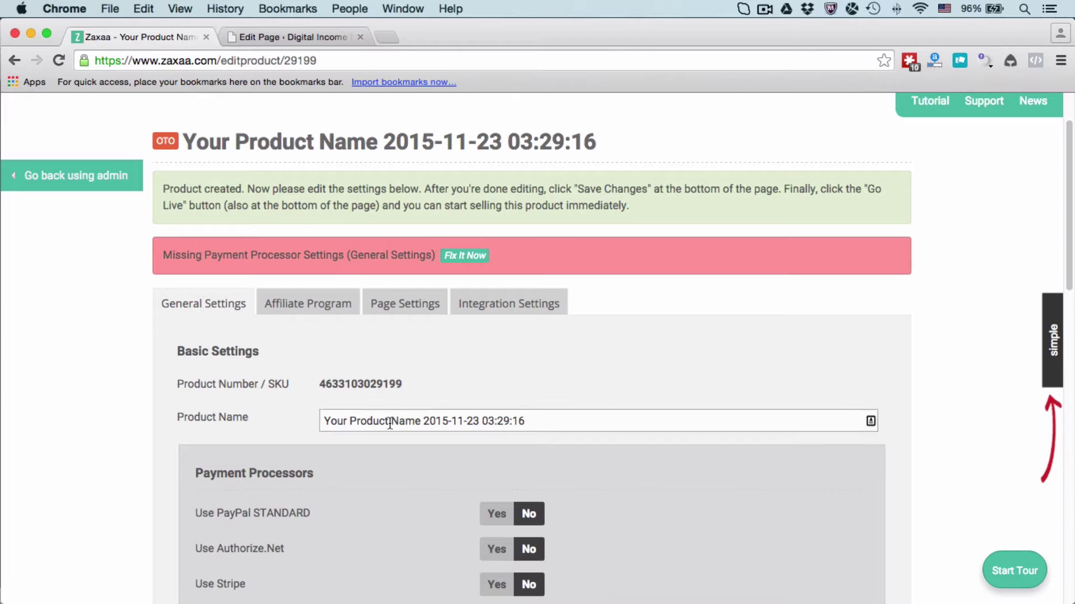
pyautogui.doubleClick(405, 421)
pyautogui.click(394, 424)
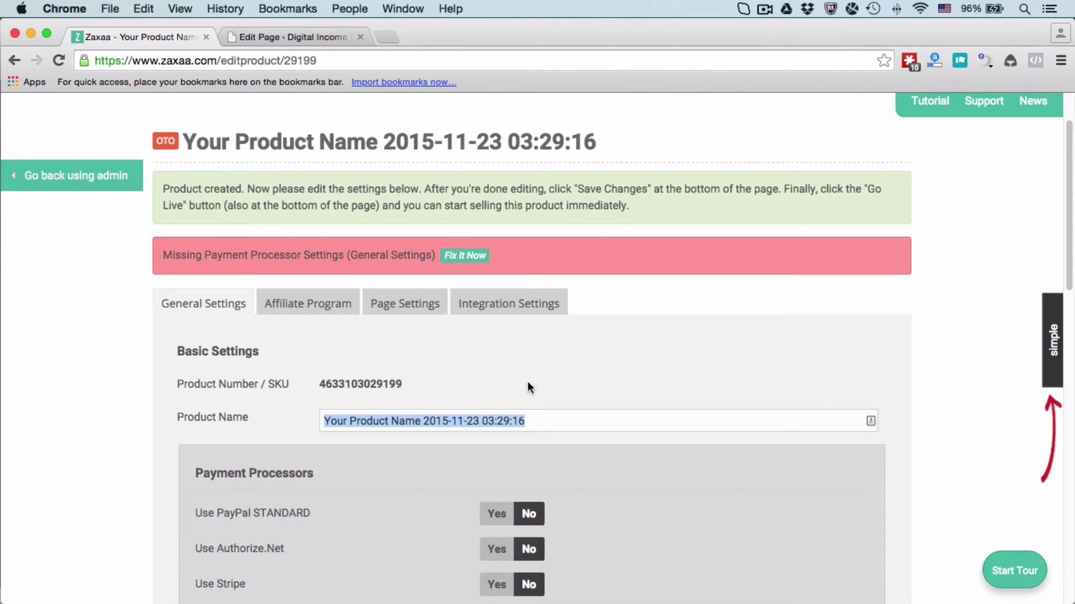
pyautogui.write('Hypnosis')
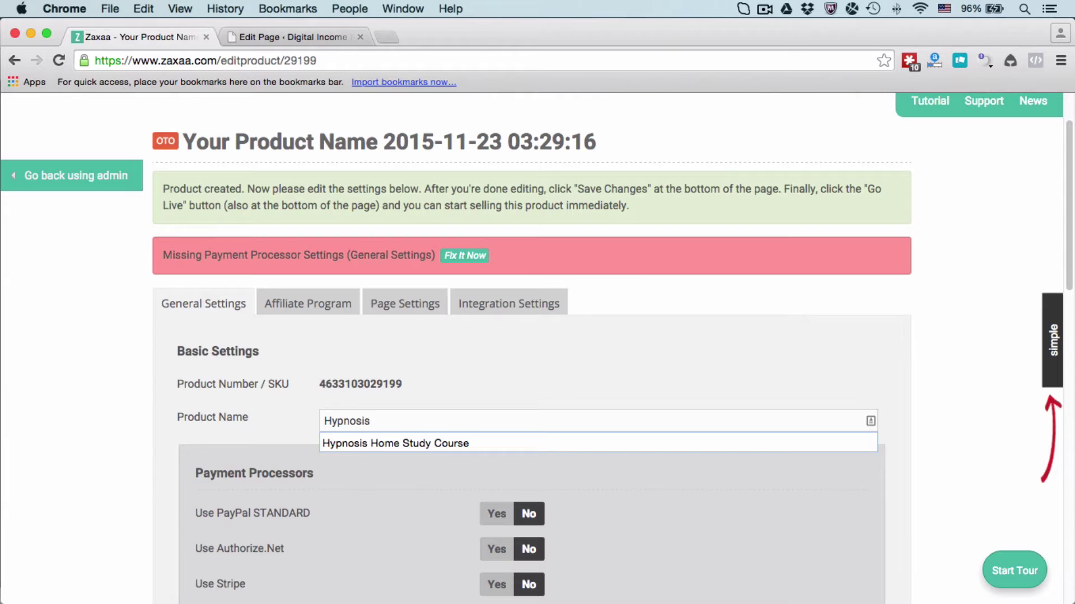
pyautogui.write(' W')
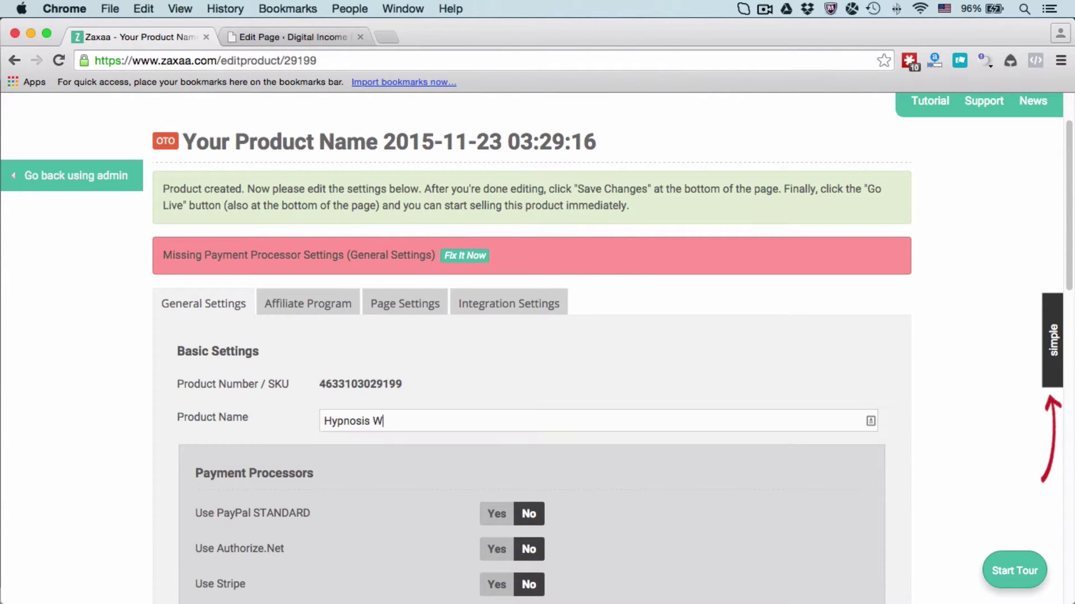
pyautogui.press('BackSpace')
pyautogui.write('Live Webi')
pyautogui.press('BackSpace')
pyautogui.press('BackSpace')
# - Finish the 'Hypnosis Live Webinar' name and set Use PayPal STANDARD to Yes
pyautogui.write('binar')
pyautogui.scroll(-5, 549, 388)
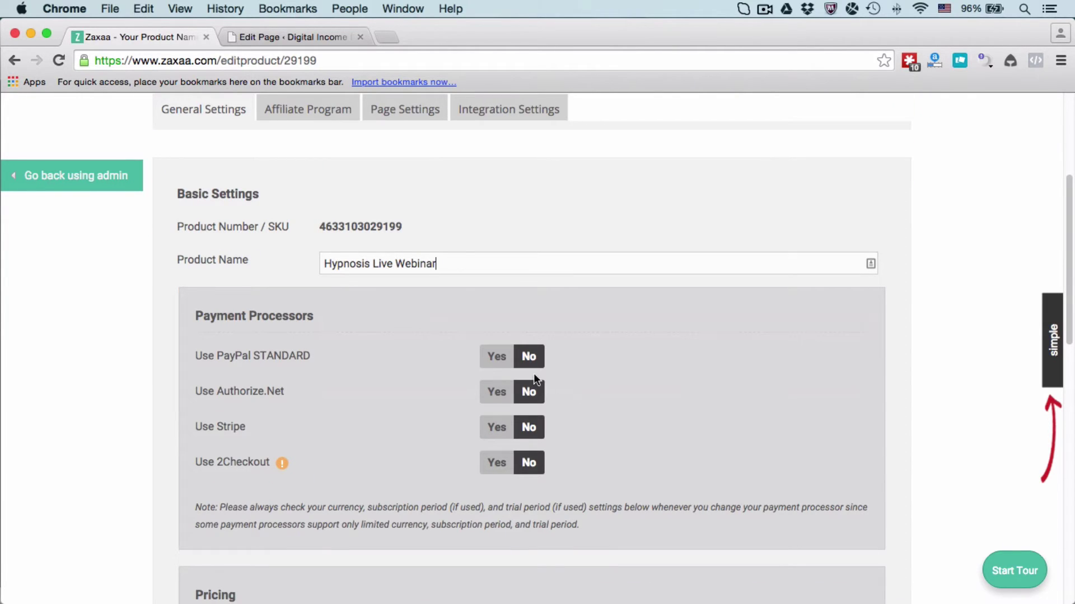
pyautogui.click(504, 361)
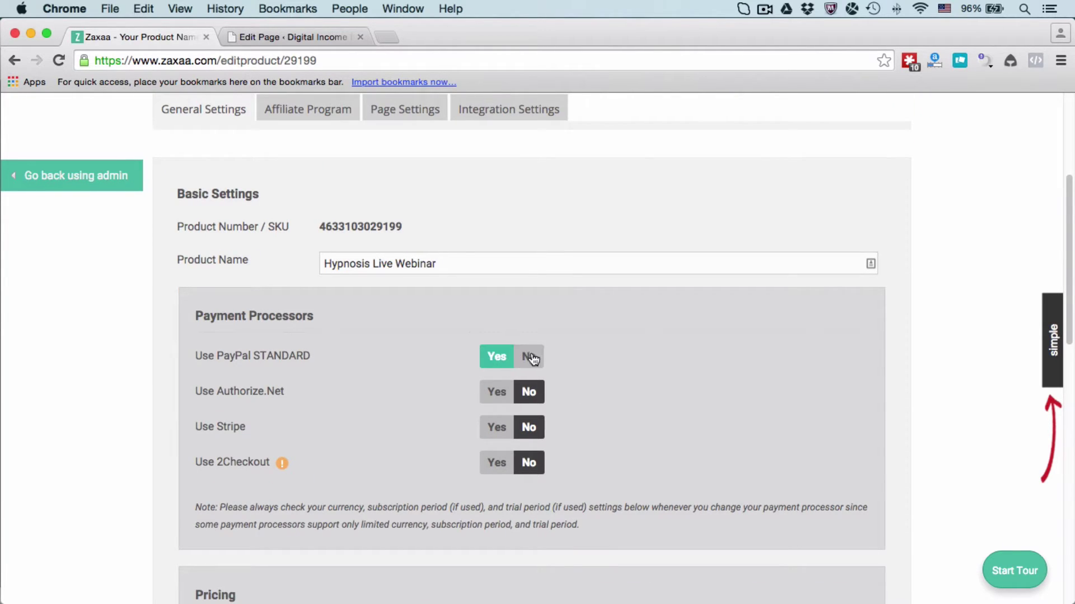
# - Change the OTO price from 10 to 250
pyautogui.scroll(-2, 532, 361)
pyautogui.scroll(-3, 539, 358)
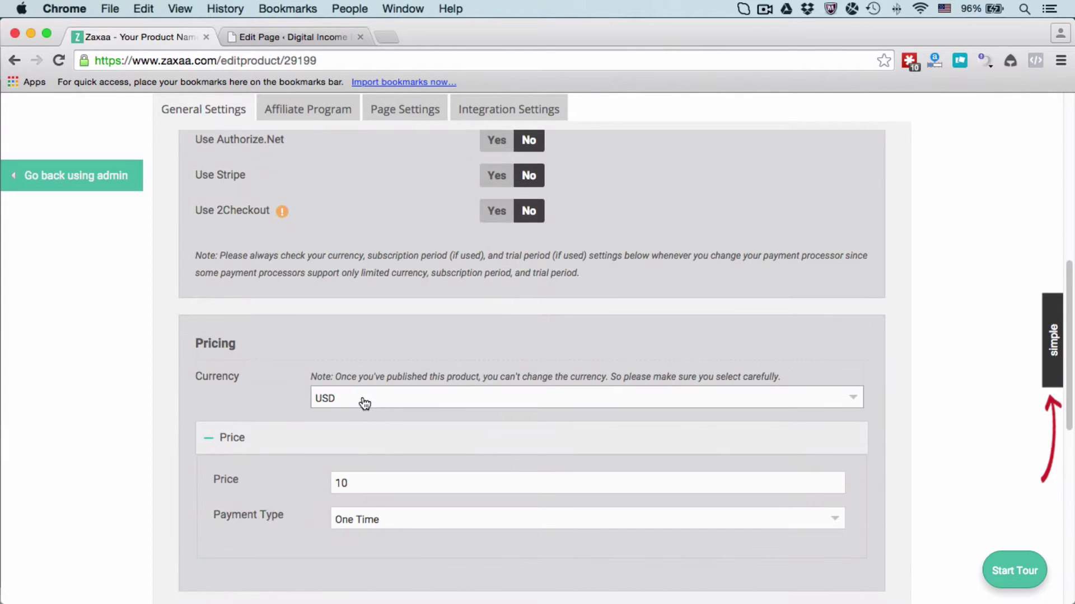
pyautogui.doubleClick(360, 491)
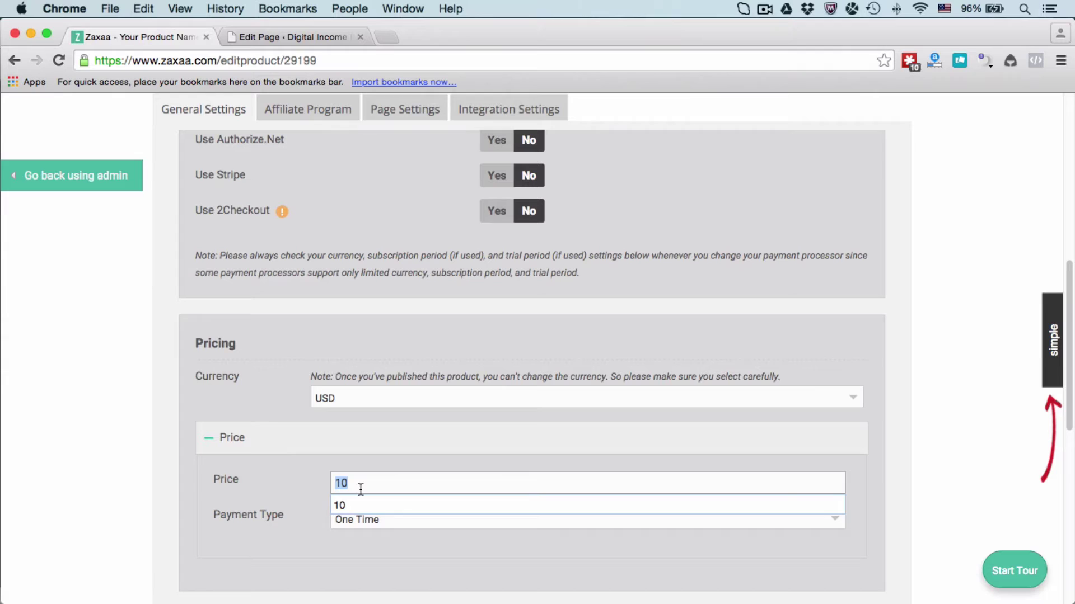
pyautogui.write('250')
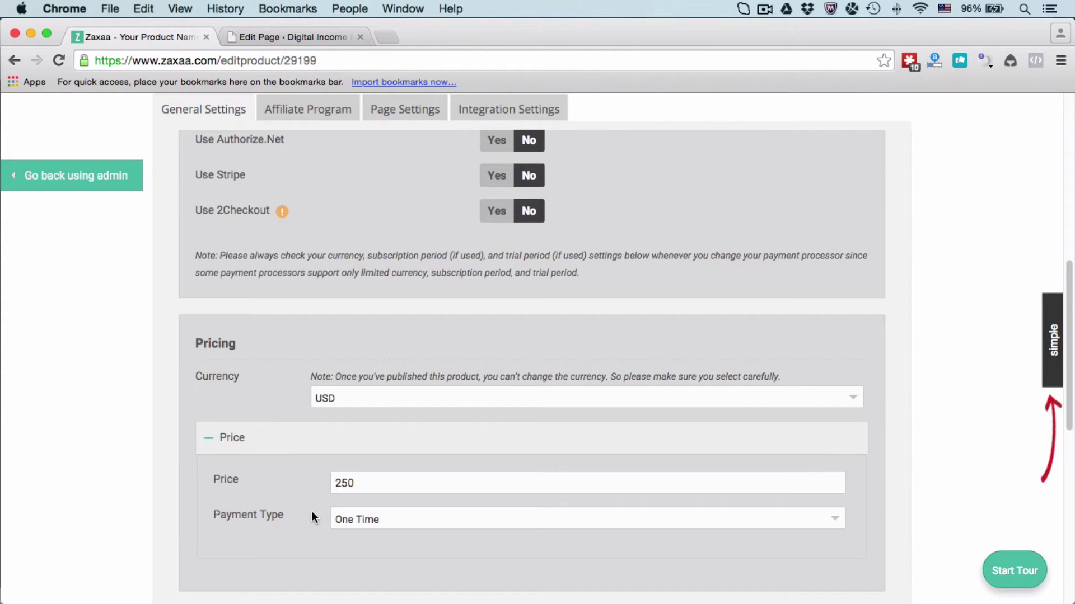
pyautogui.scroll(-4, 311, 511)
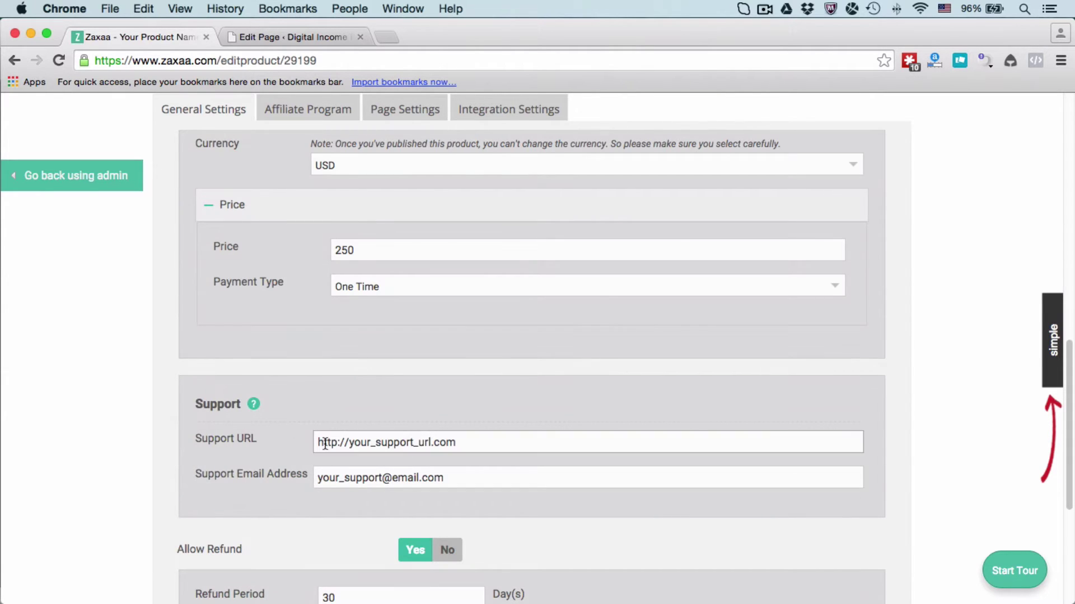
pyautogui.scroll(-1, 238, 428)
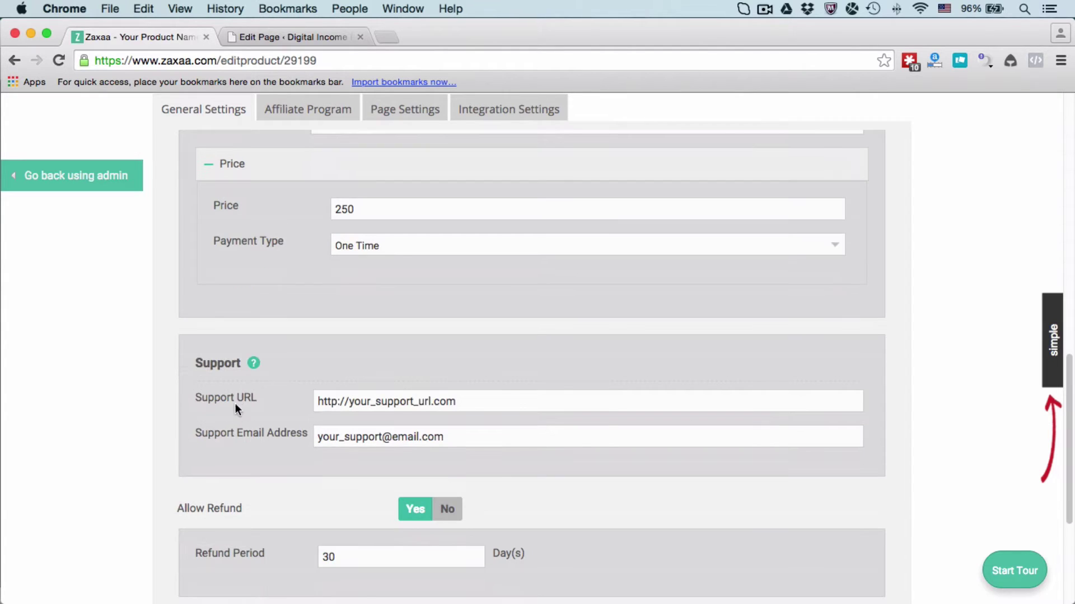
pyautogui.scroll(-2, 276, 428)
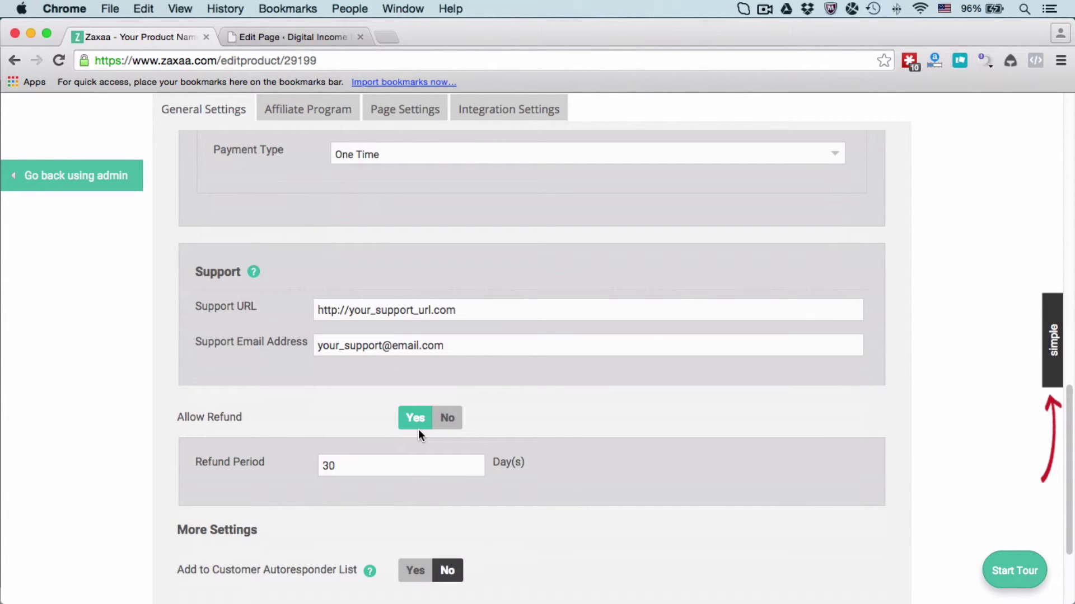
pyautogui.scroll(-1, 336, 393)
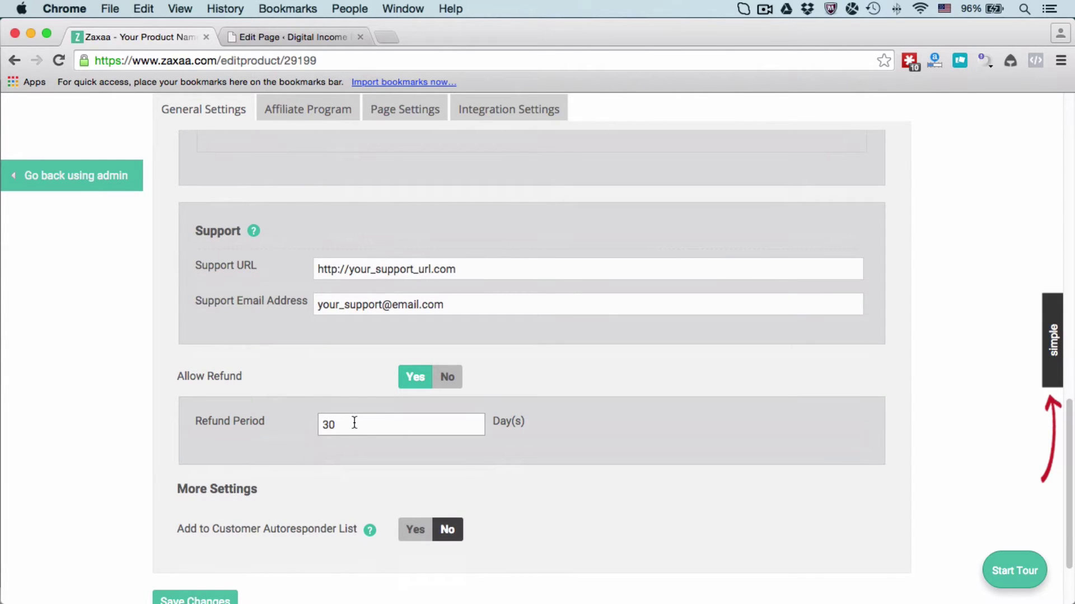
pyautogui.scroll(-2, 274, 522)
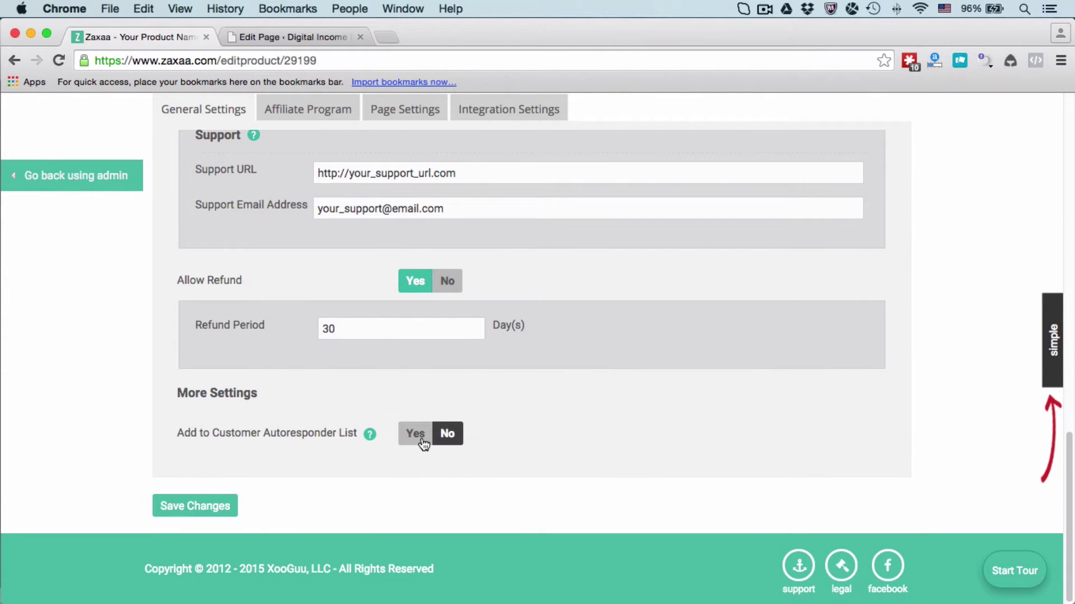
# - Turn on the affiliate program and review the sales and thank-you page URLs unchanged
pyautogui.click(333, 112)
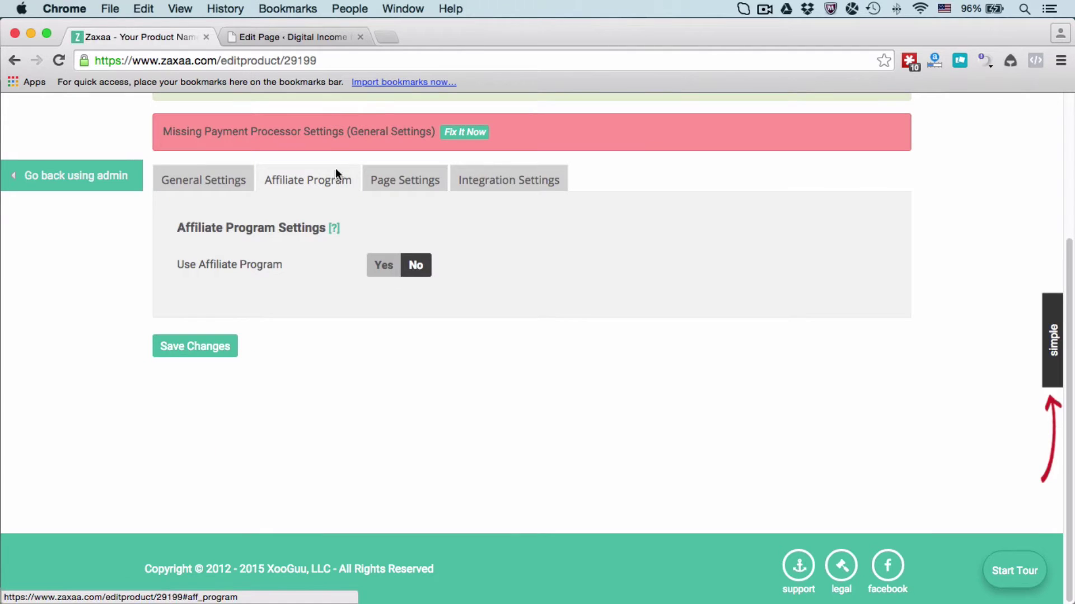
pyautogui.click(384, 270)
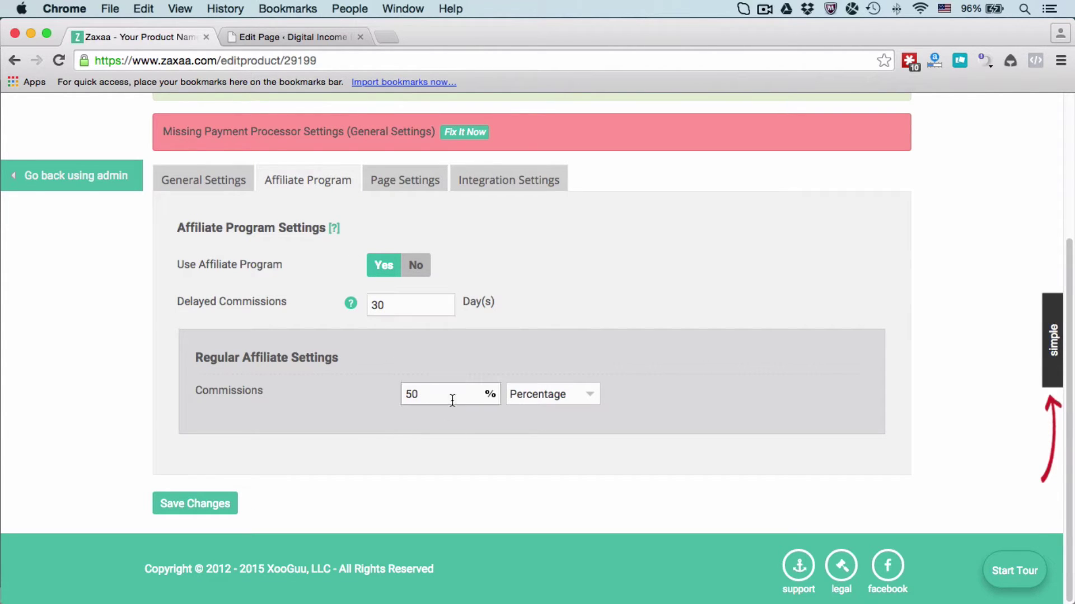
pyautogui.click(422, 180)
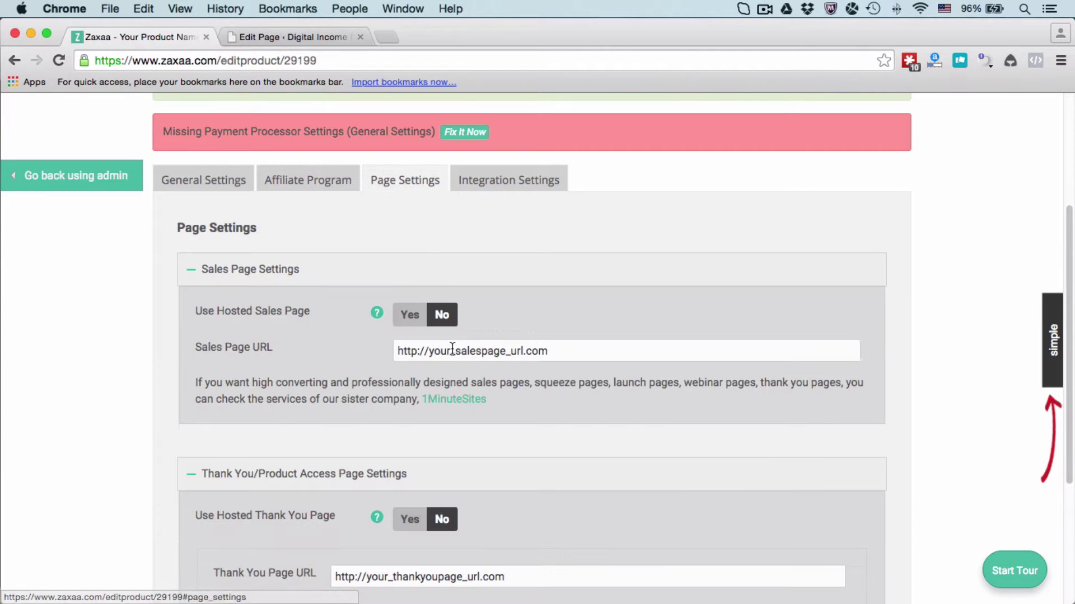
pyautogui.doubleClick(453, 351)
pyautogui.press('End')
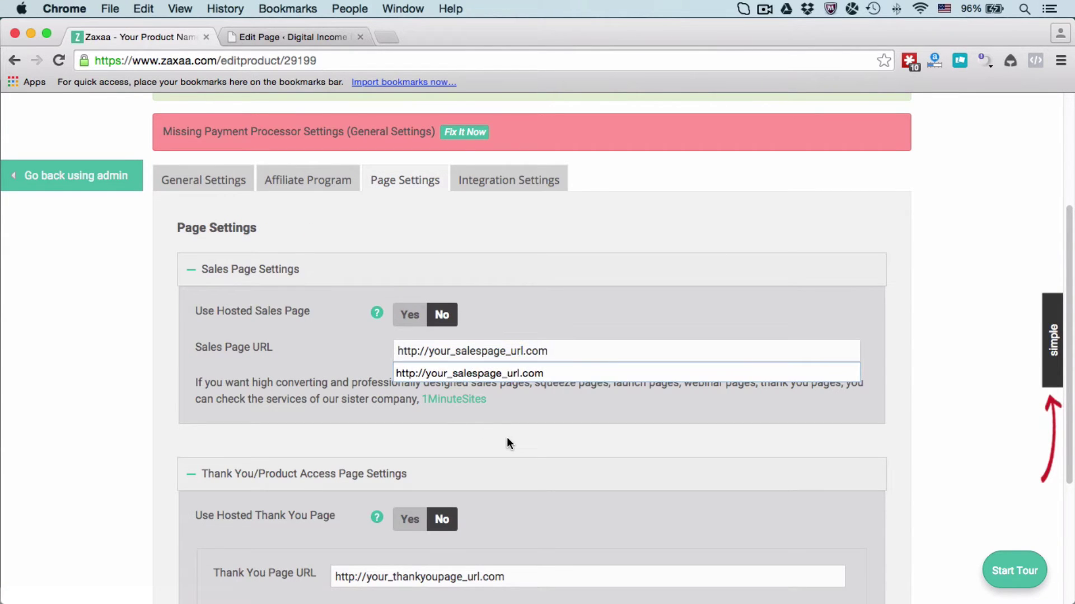
pyautogui.click(507, 439)
pyautogui.scroll(-1, 507, 442)
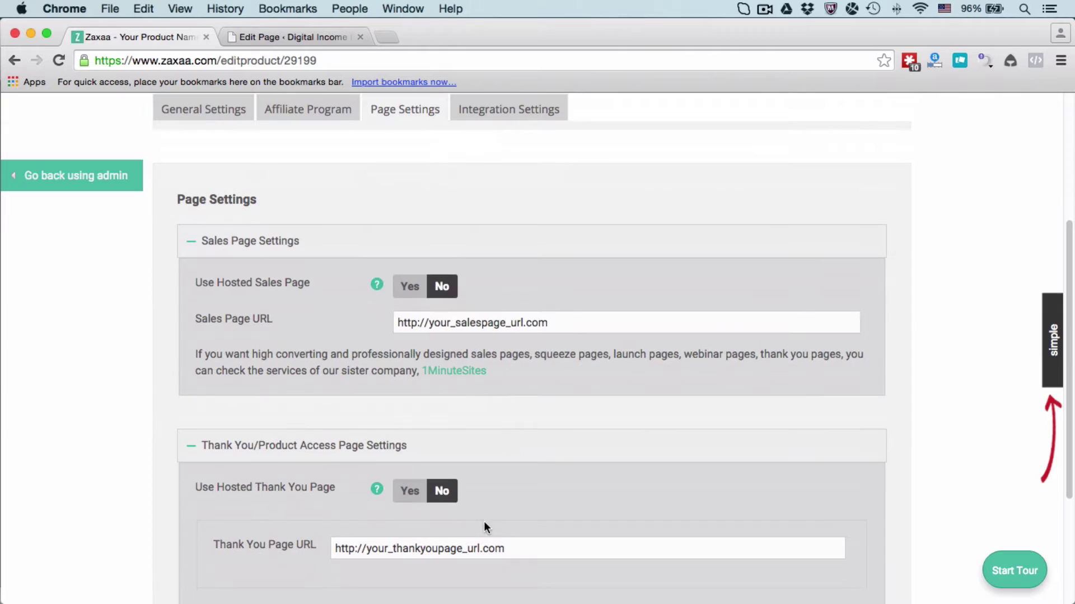
pyautogui.click(480, 549)
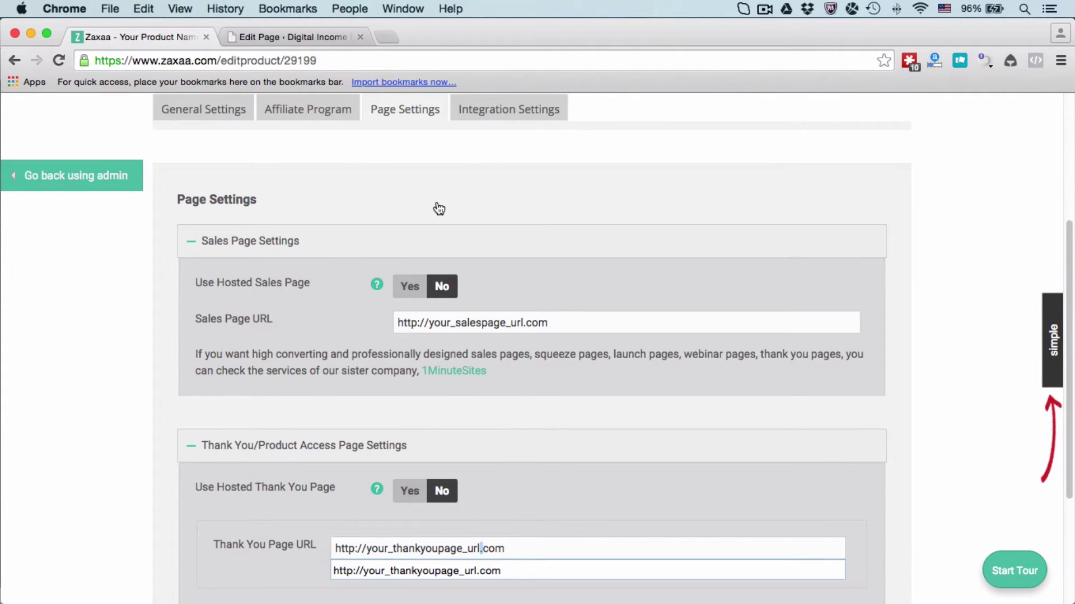
# - Recheck the affiliate and page settings, then save the product changes
pyautogui.click(339, 112)
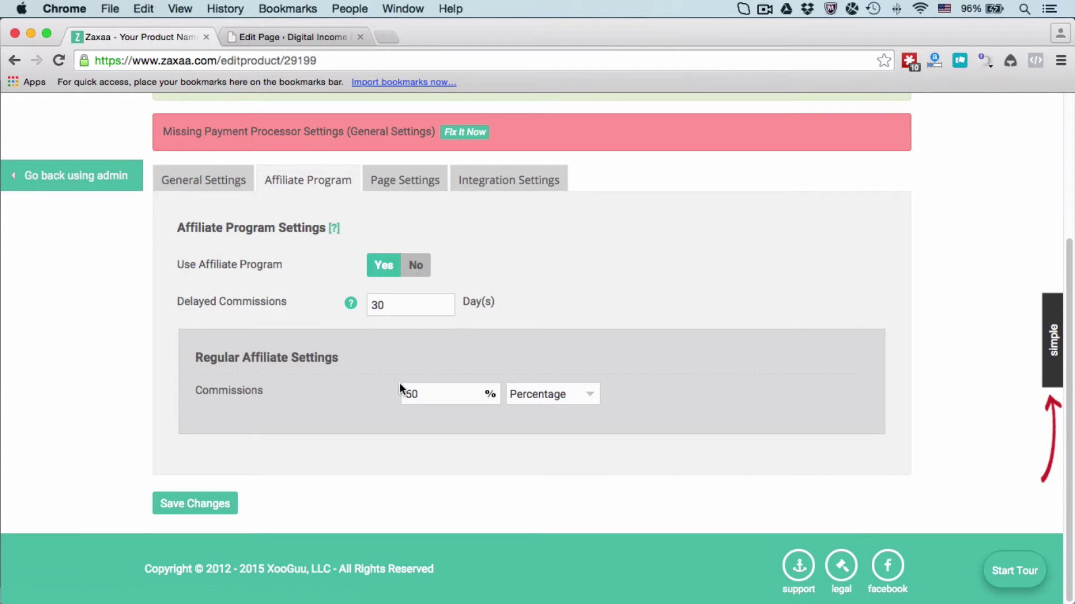
pyautogui.click(392, 180)
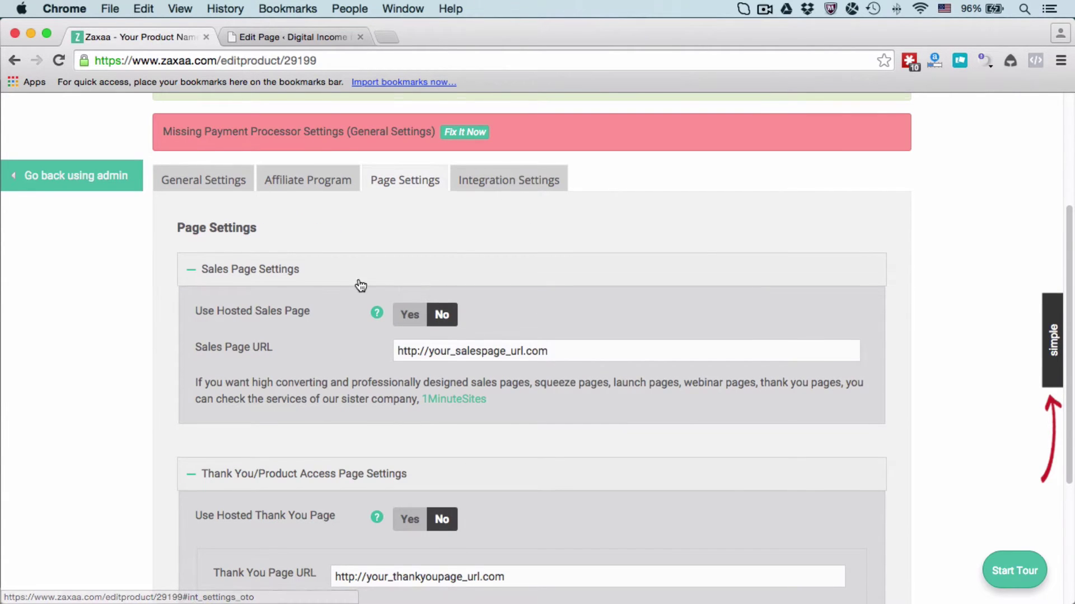
pyautogui.scroll(-5, 297, 384)
pyautogui.click(189, 512)
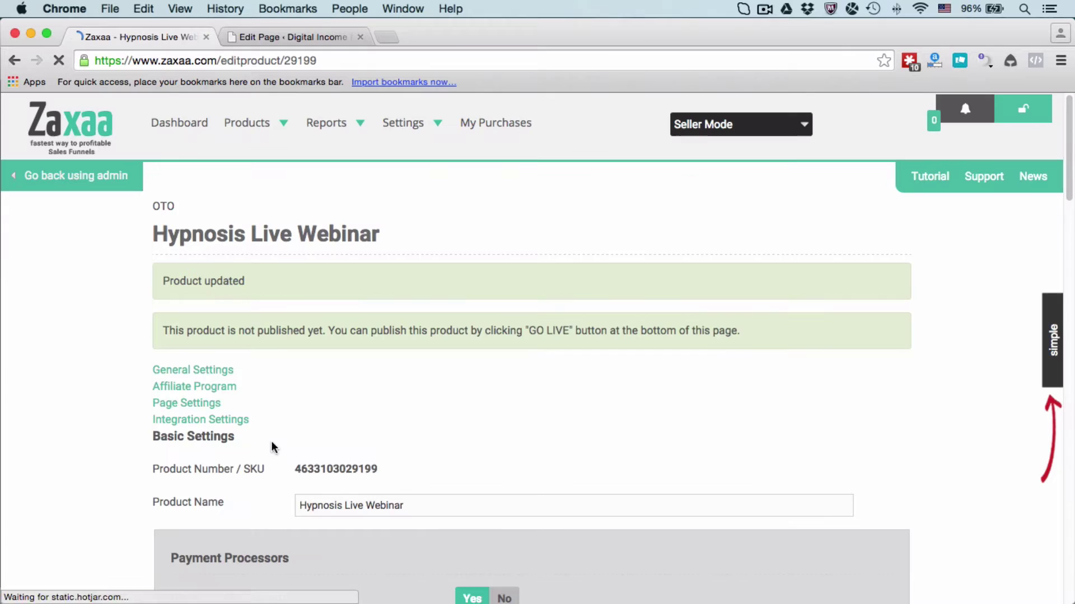
# - Publish the Hypnosis Live Webinar OTO via Go Live/Publish after accepting the acceptable use policy
pyautogui.scroll(-9, 287, 385)
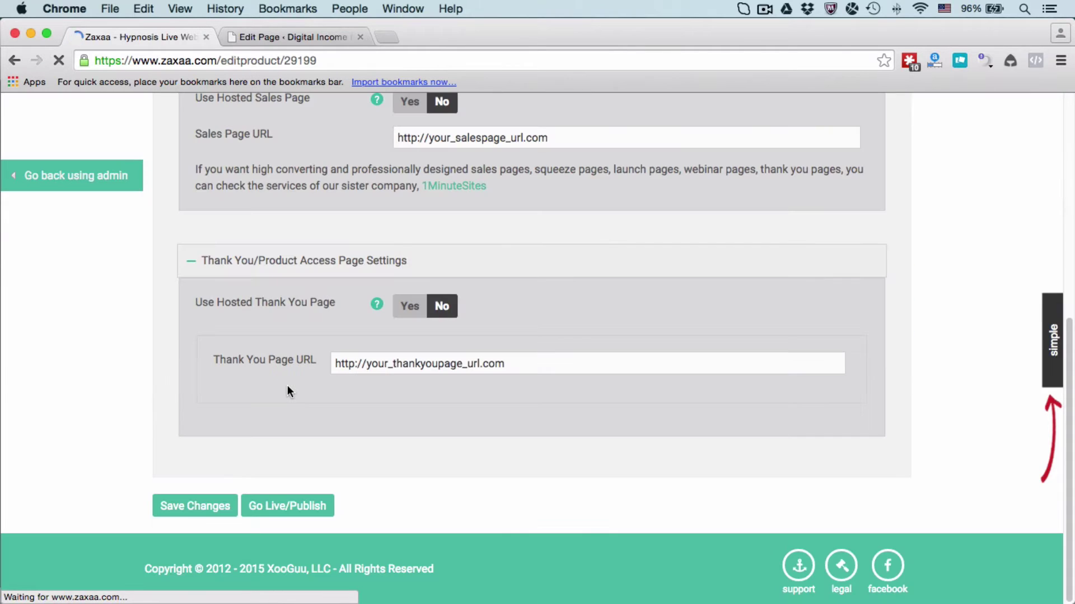
pyautogui.click(276, 501)
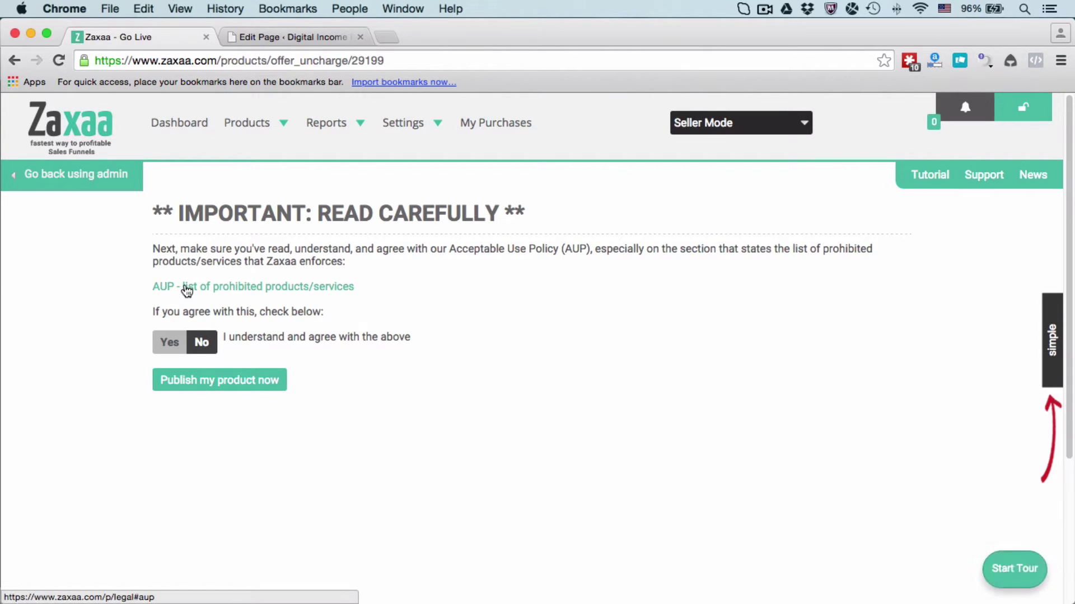
pyautogui.click(170, 342)
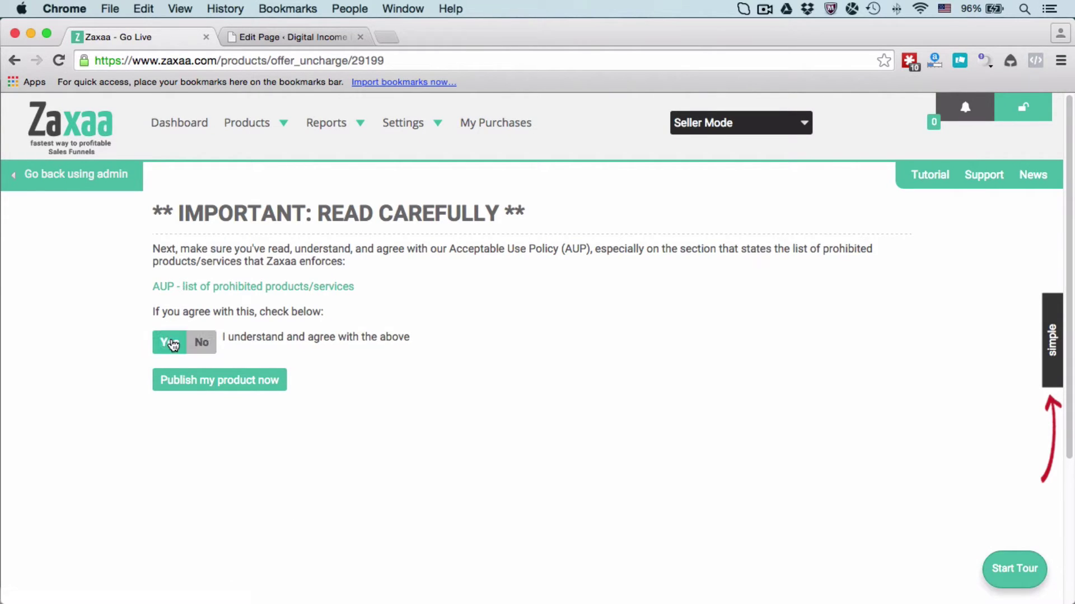
pyautogui.click(184, 385)
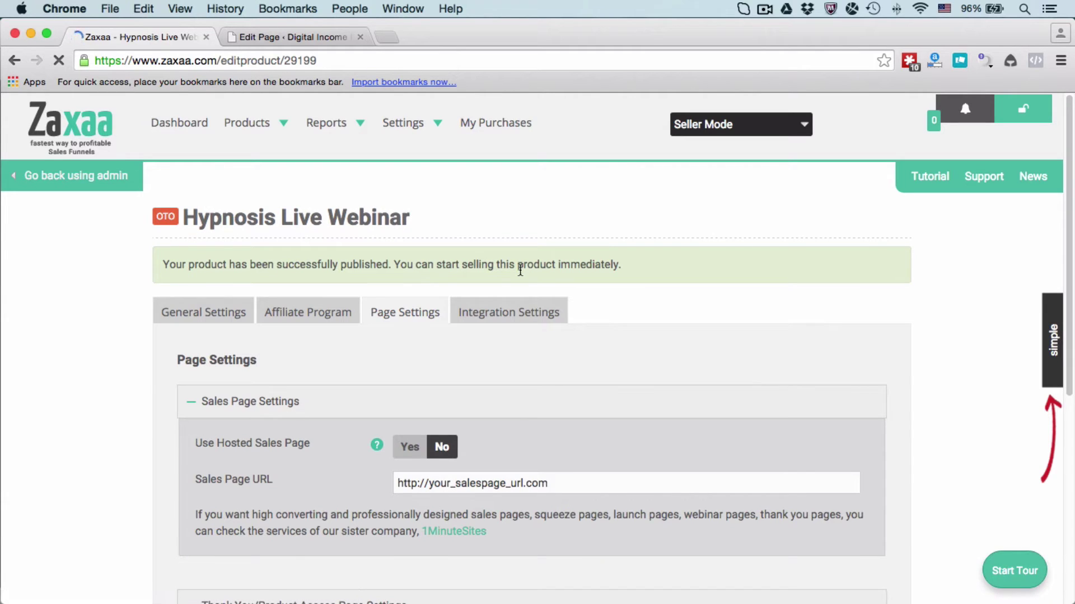
# - Bring up the product's order button and decline link codes
pyautogui.click(495, 313)
pyautogui.scroll(-1, 495, 312)
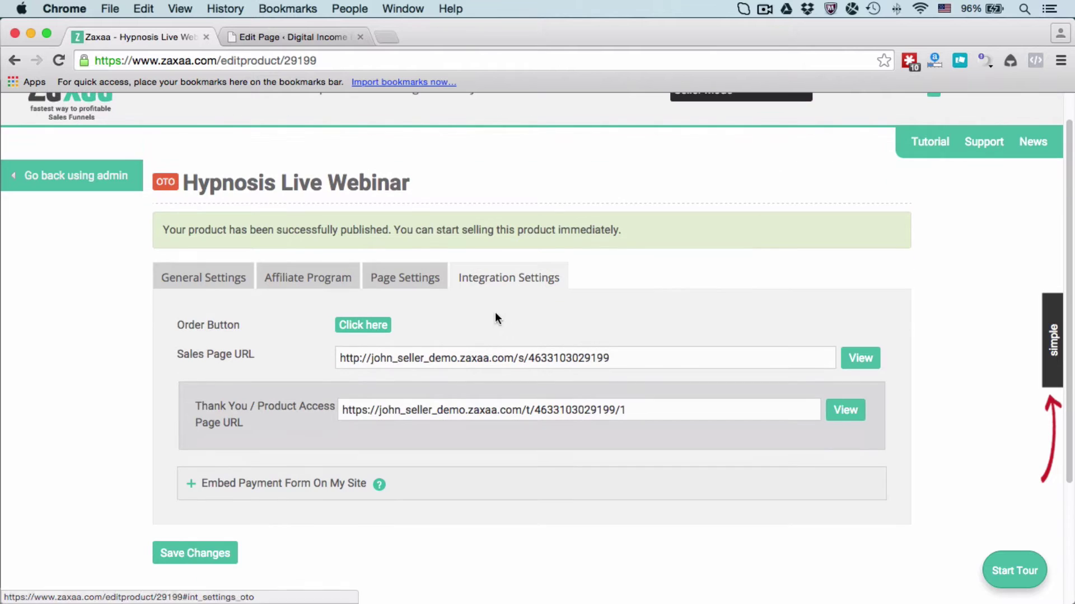
pyautogui.click(365, 328)
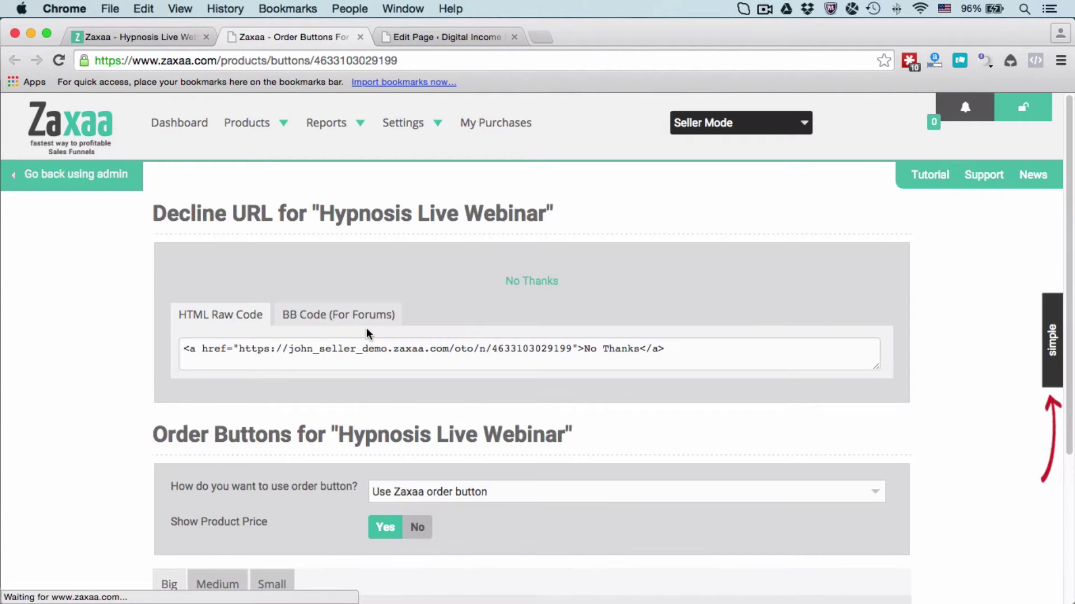
pyautogui.scroll(-3, 584, 300)
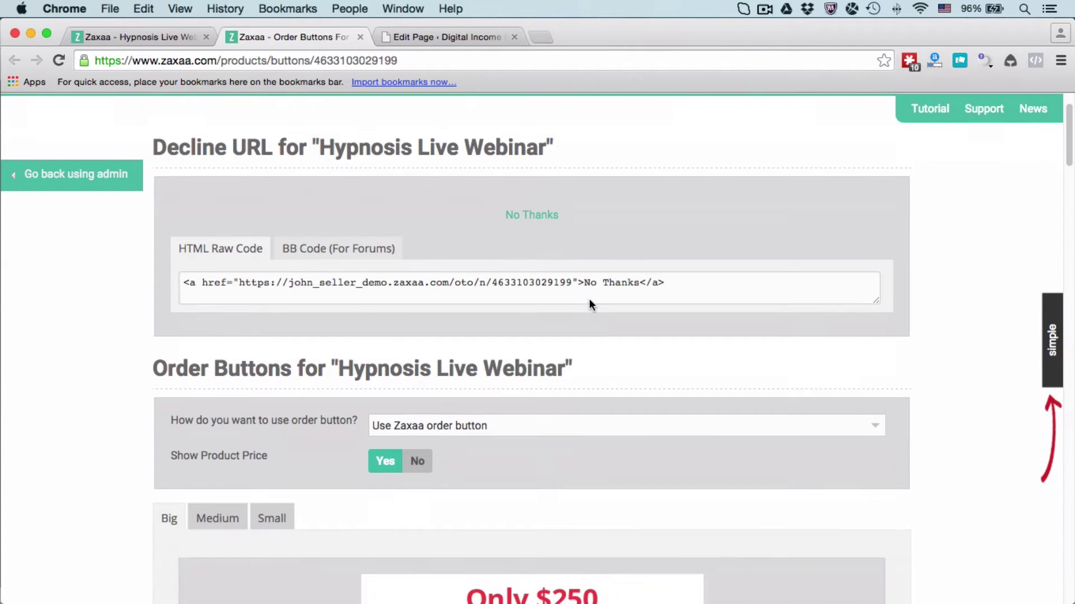
pyautogui.scroll(-3, 589, 299)
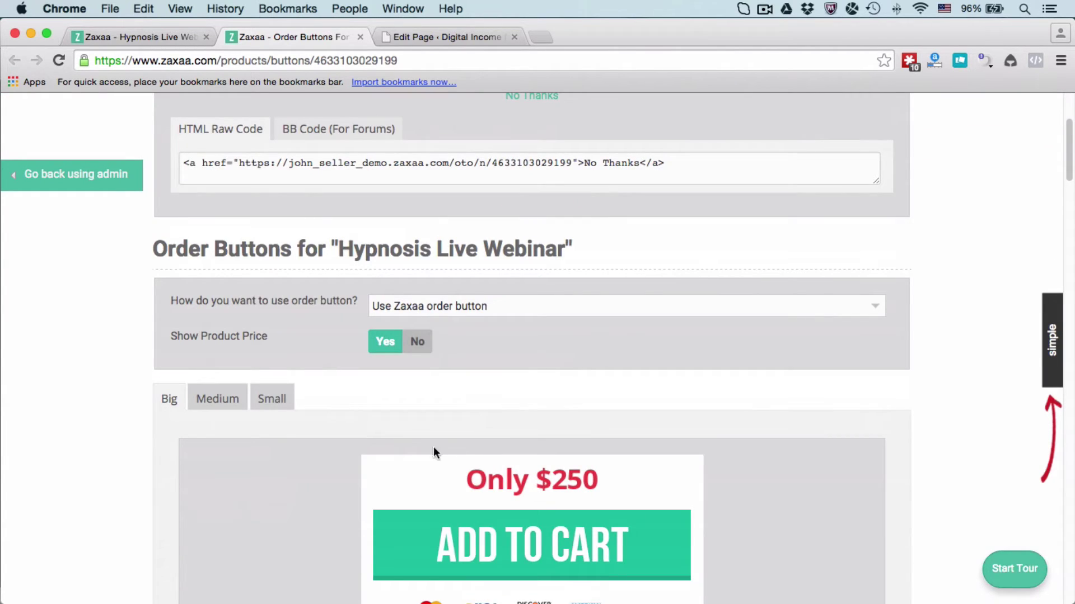
pyautogui.scroll(5, 560, 499)
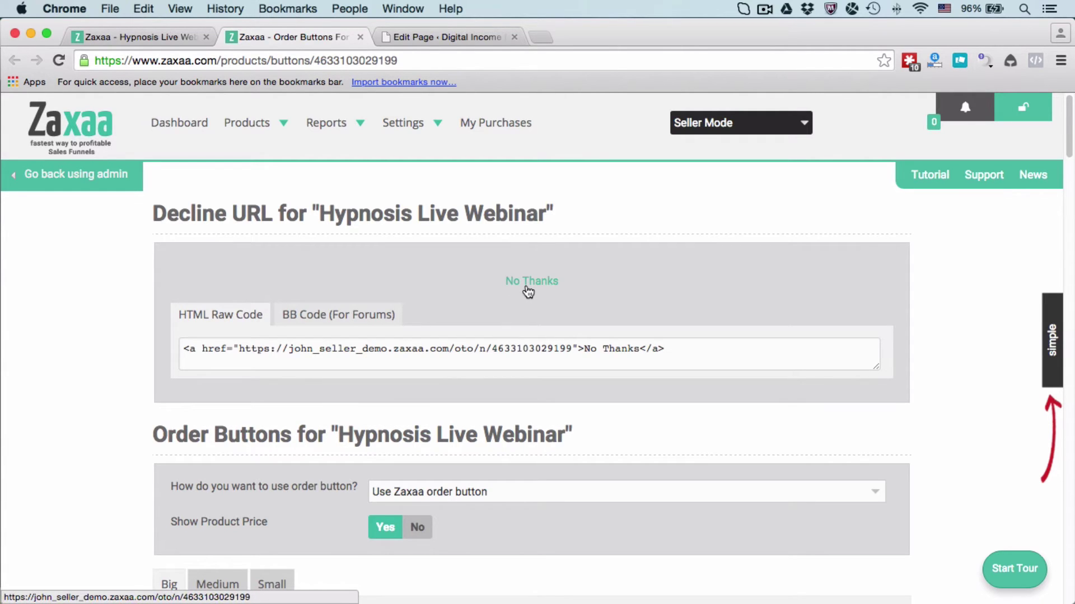
# - Copy the Big tab's Price 1 HTML code for the Only $250 order button
pyautogui.scroll(-4, 528, 290)
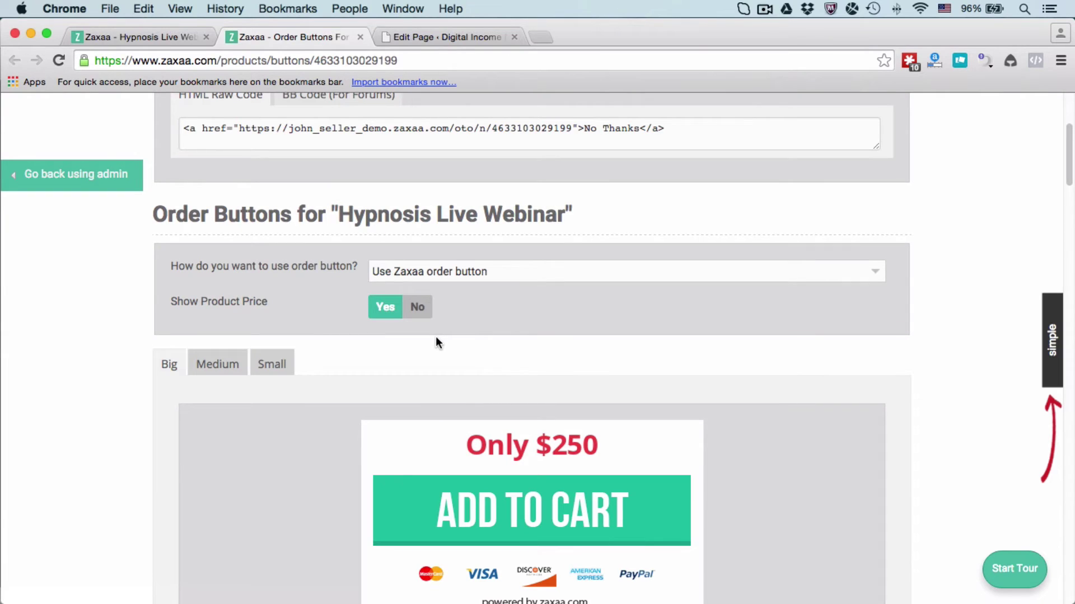
pyautogui.scroll(-1, 436, 337)
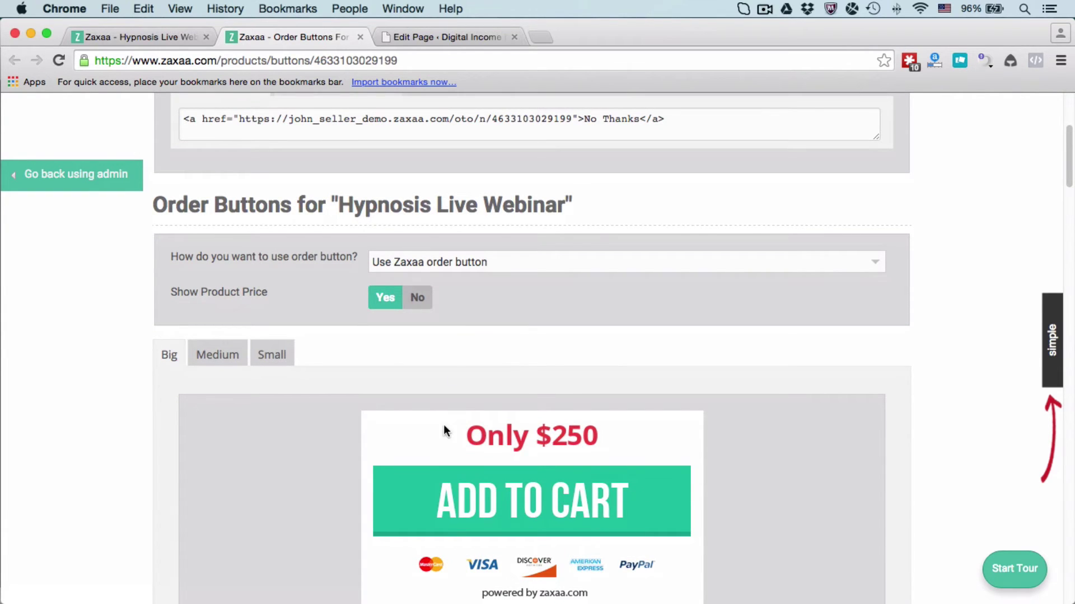
pyautogui.scroll(-2, 478, 420)
pyautogui.scroll(-1, 525, 345)
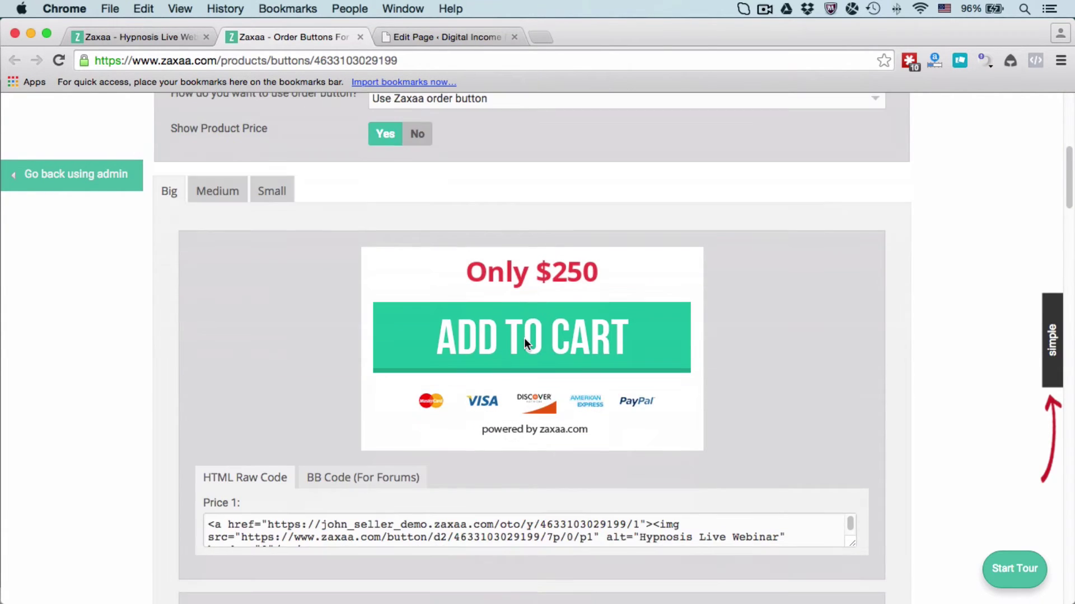
pyautogui.click(425, 530)
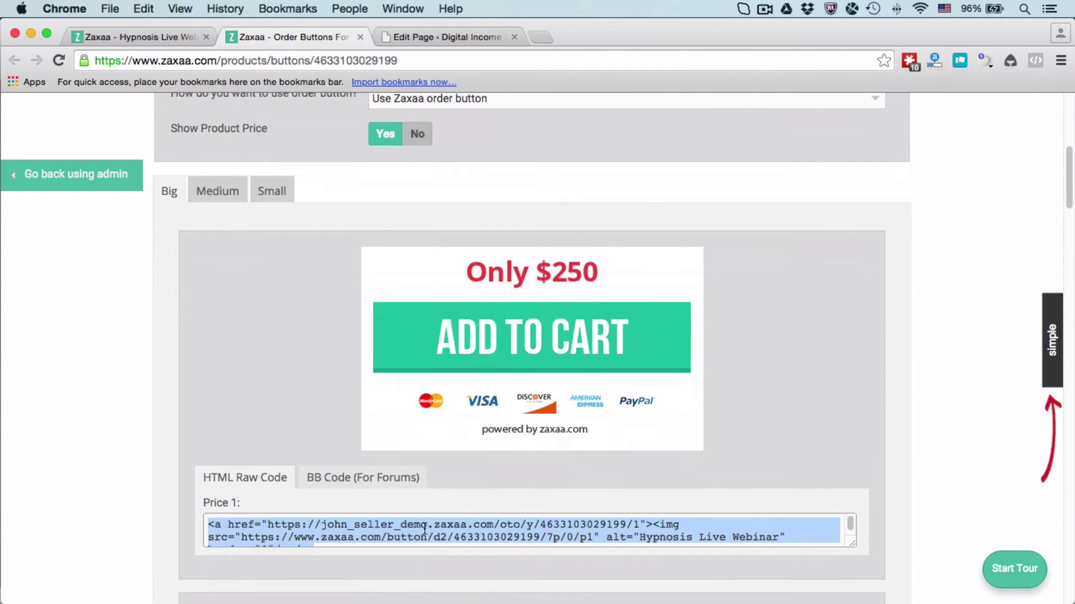
pyautogui.press('super+c')
# - Remove the old Only $100 order button image from the WordPress page
pyautogui.click(453, 39)
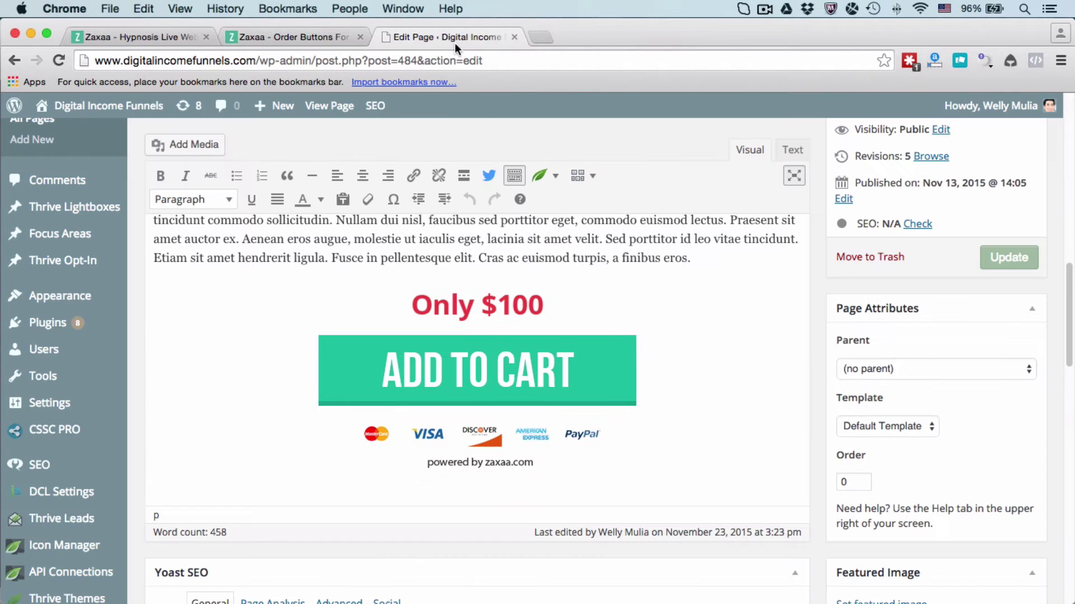
pyautogui.click(594, 352)
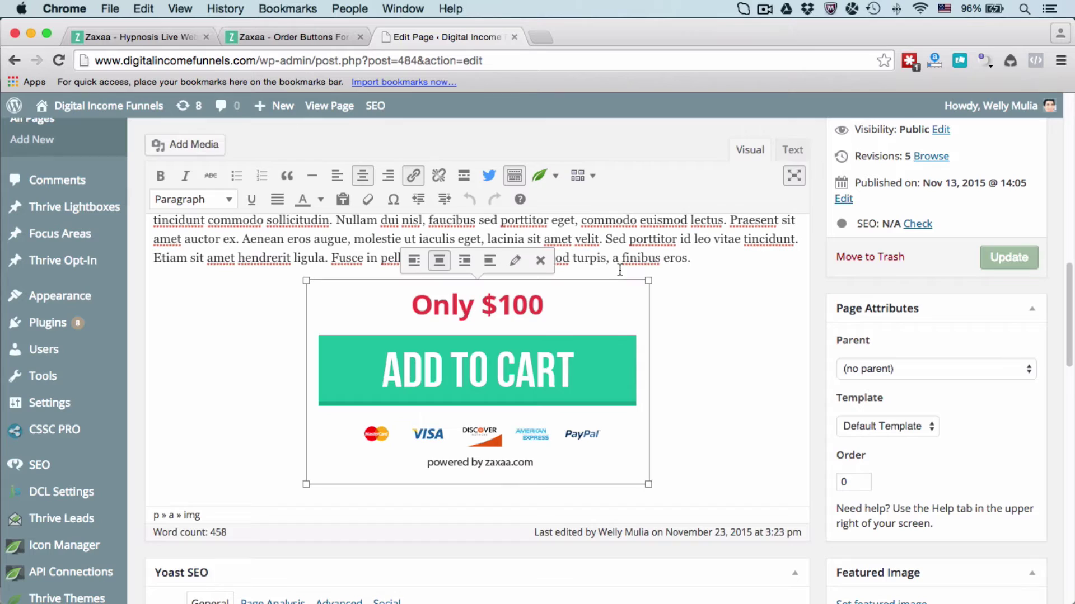
pyautogui.click(540, 263)
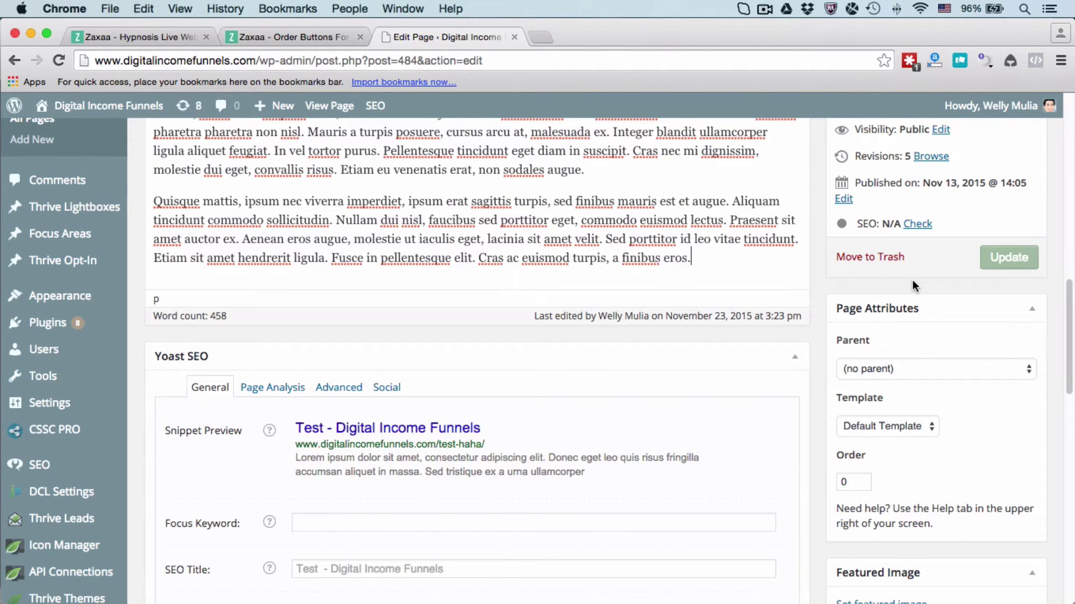
# - In the Text view, replace the leftover &nbsp; line with the pasted Zaxaa button code
pyautogui.scroll(3, 912, 279)
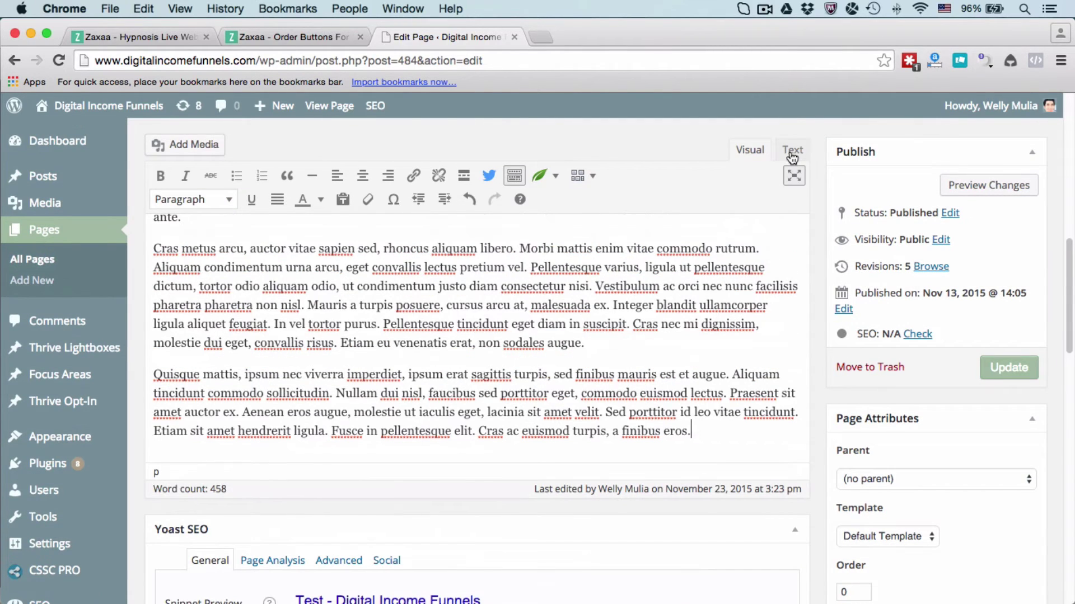
pyautogui.click(790, 152)
pyautogui.scroll(-3, 664, 403)
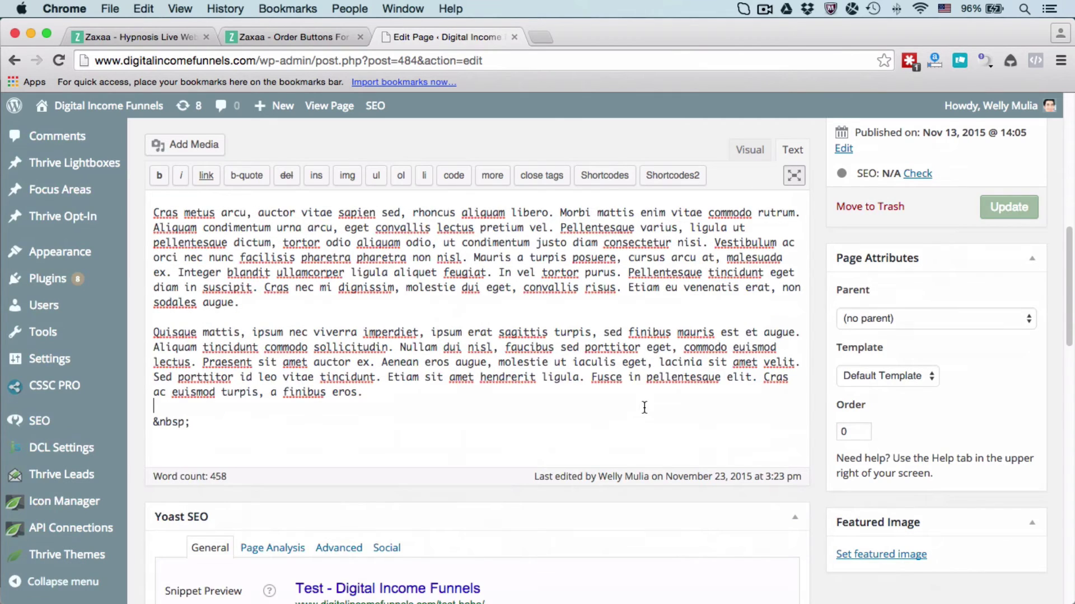
pyautogui.click(520, 423)
pyautogui.press('super+shift+Left')
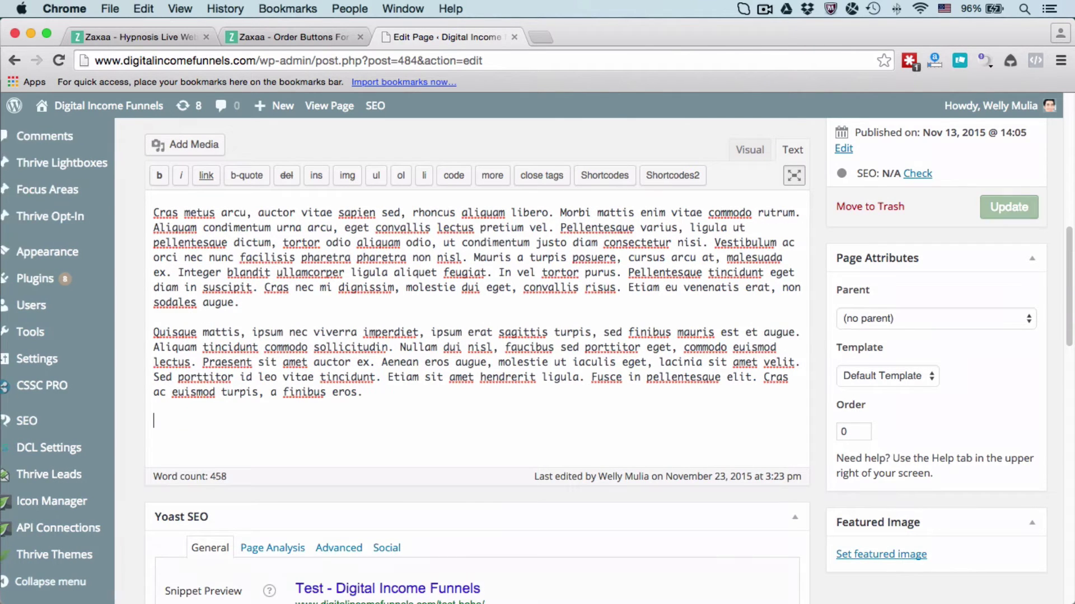
pyautogui.press('Return')
pyautogui.press('BackSpace')
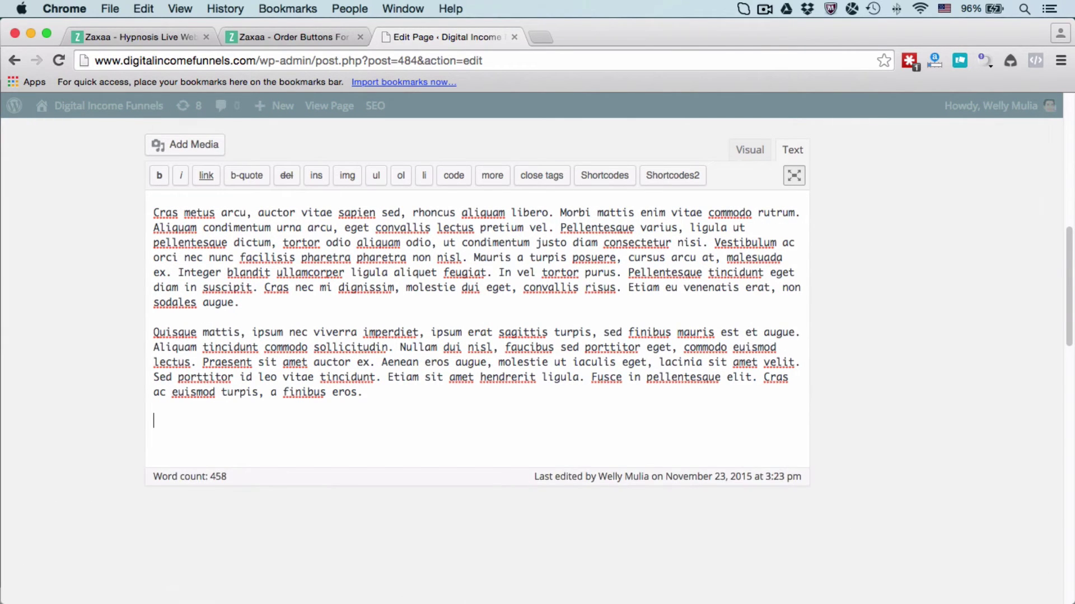
pyautogui.press('super+v')
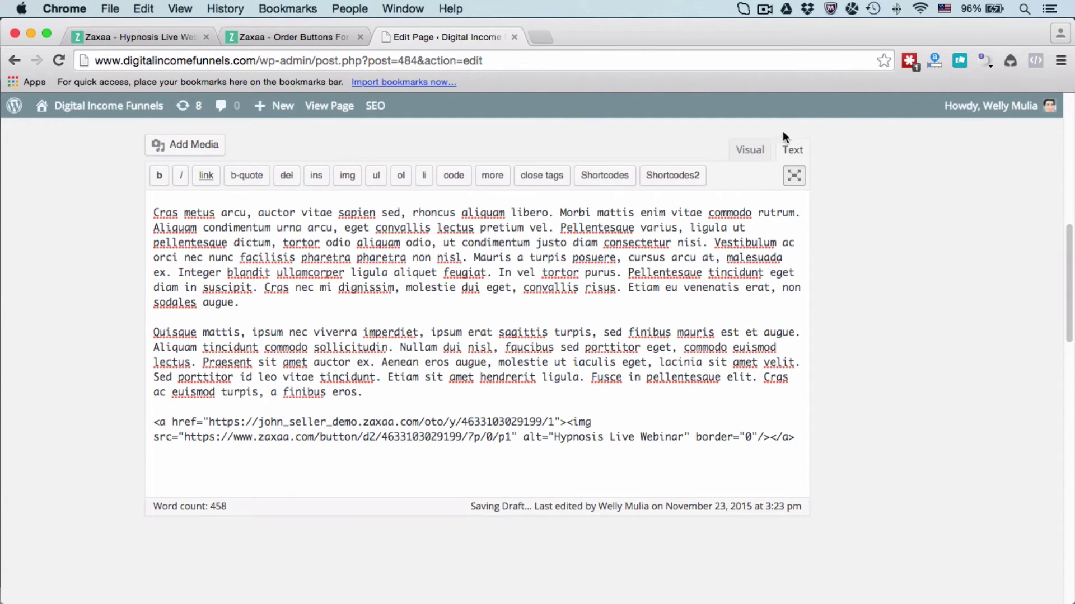
# - Select the No Thanks Decline URL HTML code on Zaxaa's Order Buttons page
pyautogui.click(250, 35)
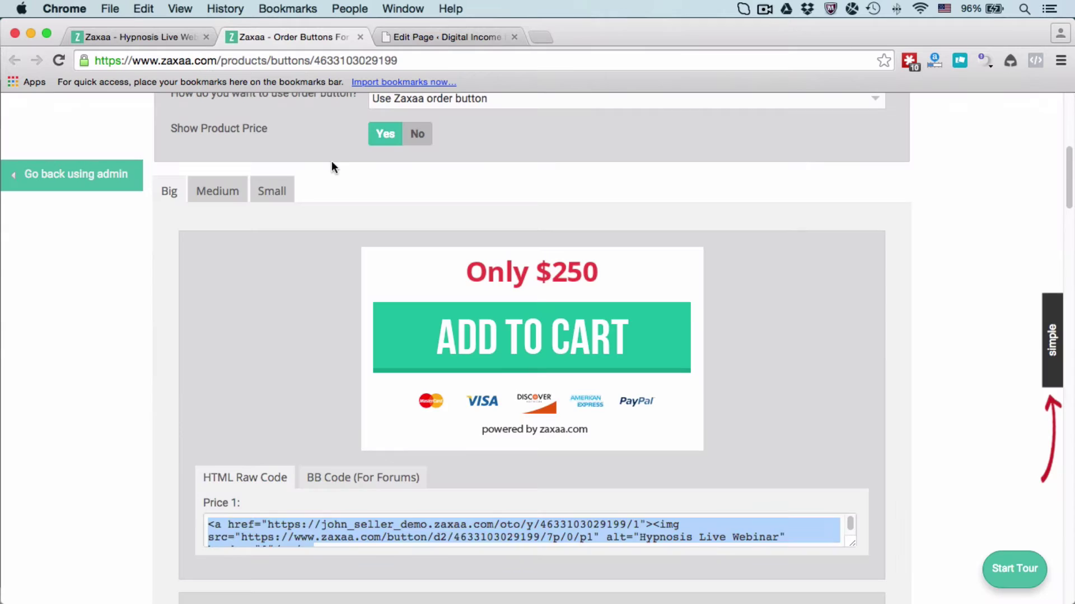
pyautogui.scroll(6, 526, 286)
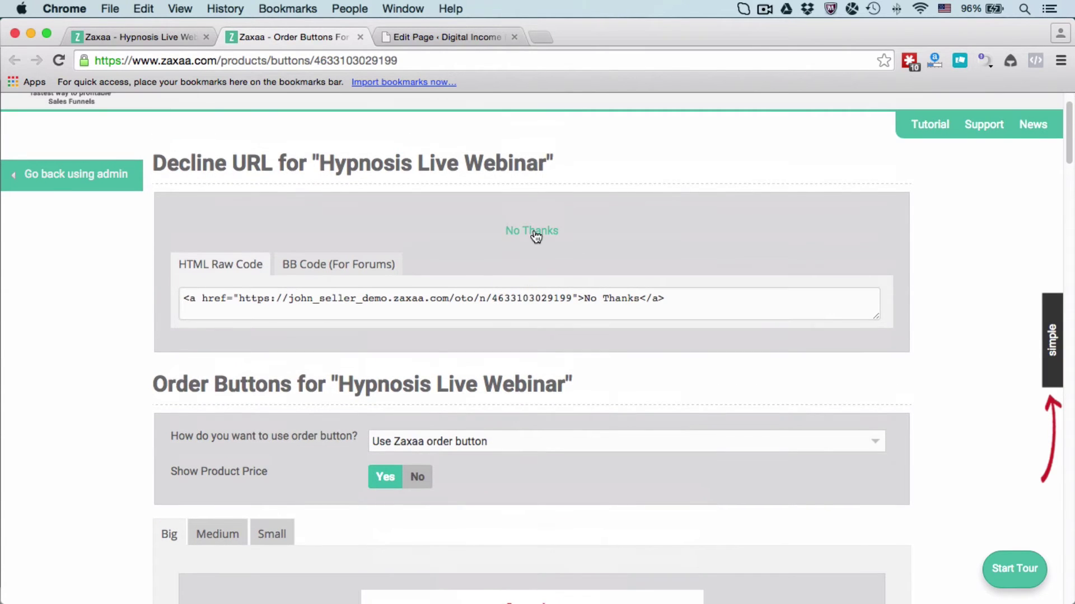
pyautogui.click(525, 298)
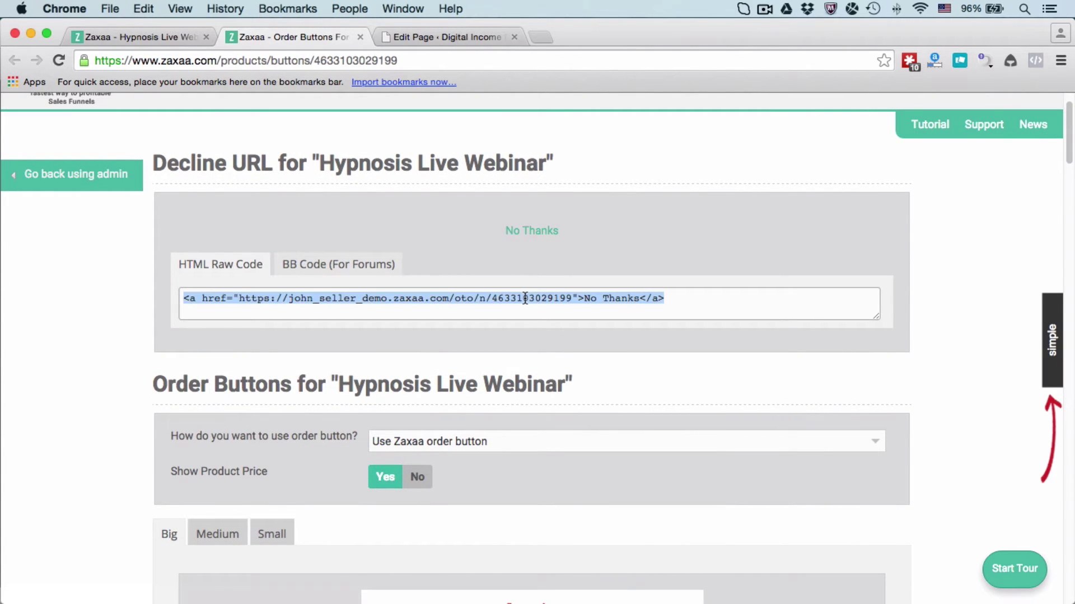
pyautogui.click(442, 38)
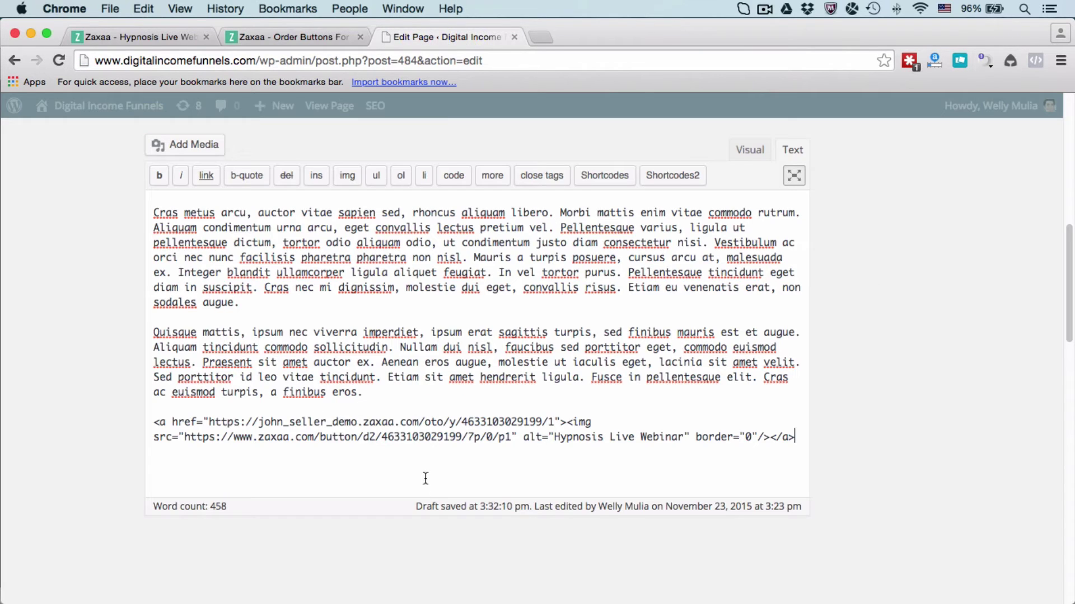
# - Paste the No Thanks link code on a new line below the order button code
pyautogui.click(802, 441)
pyautogui.press('Return')
pyautogui.press('Return')
pyautogui.press('cmd+v')
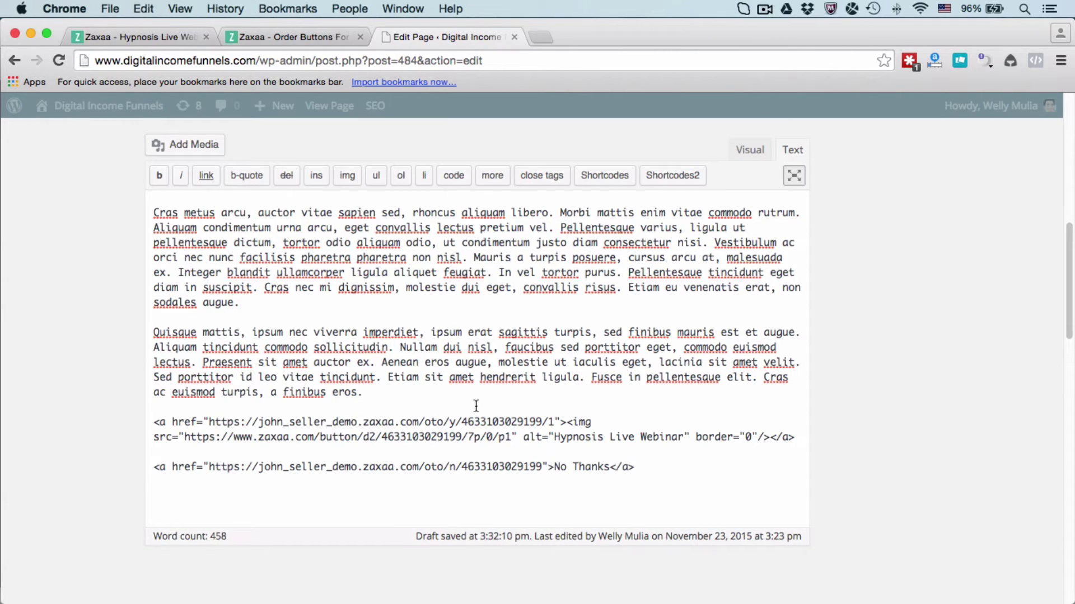
pyautogui.moveTo(156, 422); pyautogui.dragTo(760, 453)
pyautogui.moveTo(660, 468); pyautogui.dragTo(143, 469)
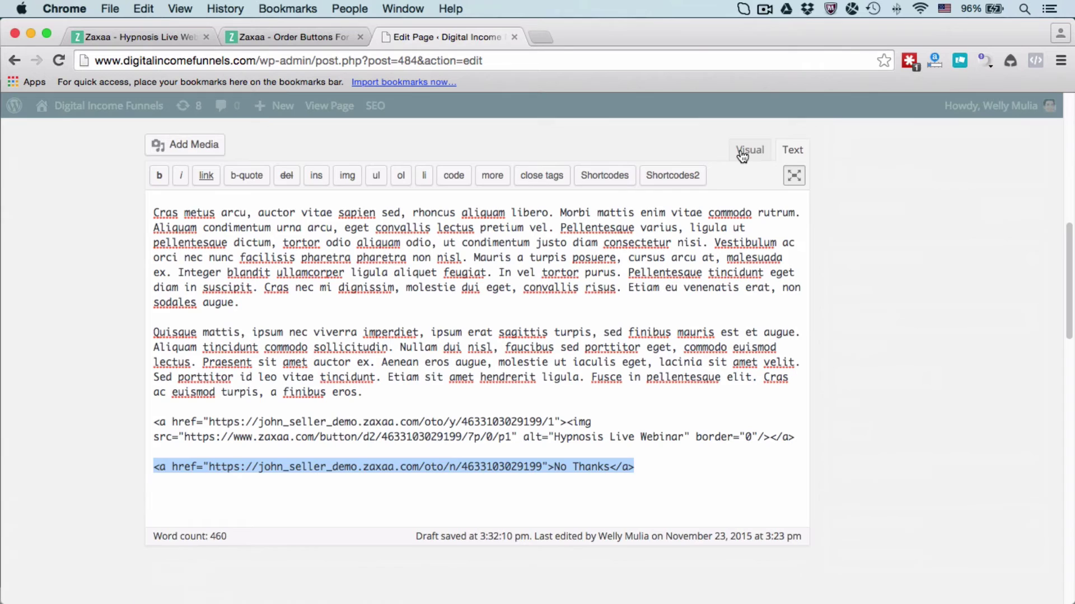
pyautogui.click(749, 150)
# - Center-align the ADD TO CART button and the No Thanks link in Visual view
pyautogui.scroll(-10, 583, 403)
pyautogui.scroll(1, 584, 403)
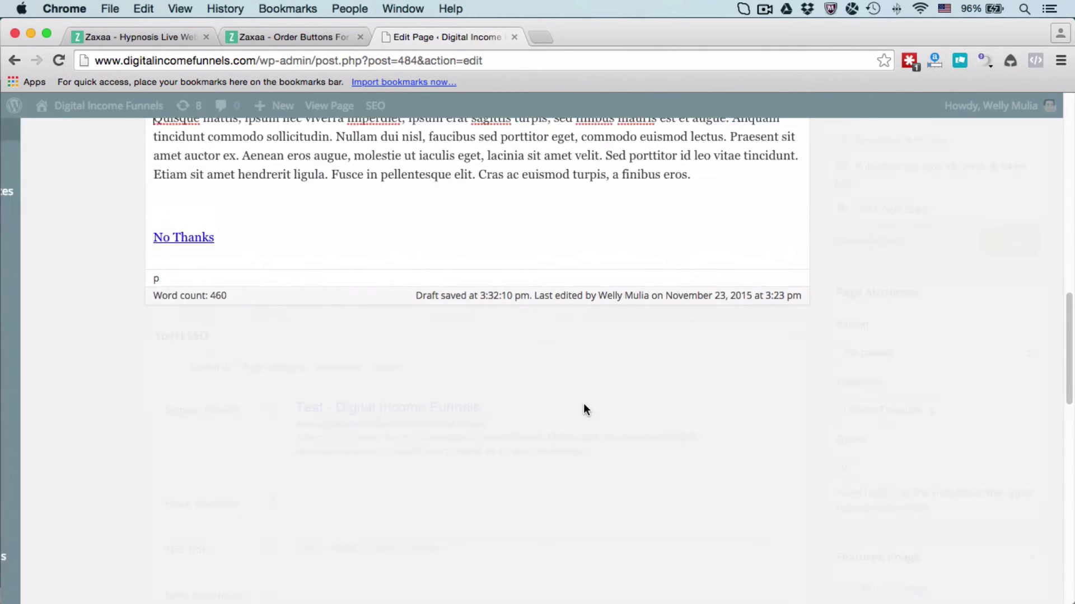
pyautogui.scroll(3, 583, 404)
pyautogui.scroll(-3, 331, 324)
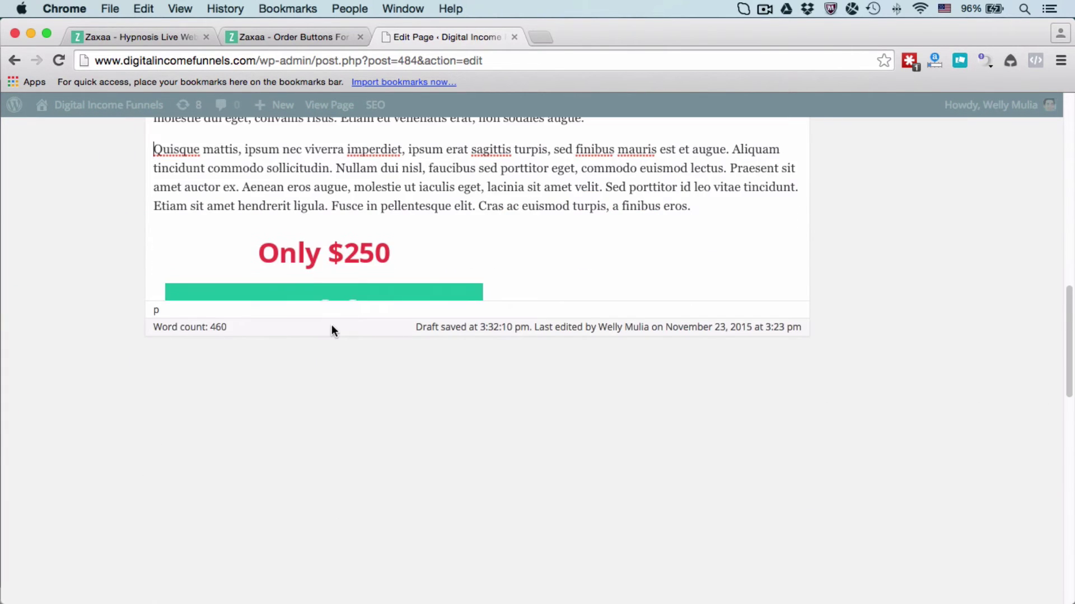
pyautogui.scroll(-2, 595, 211)
pyautogui.scroll(2, 670, 255)
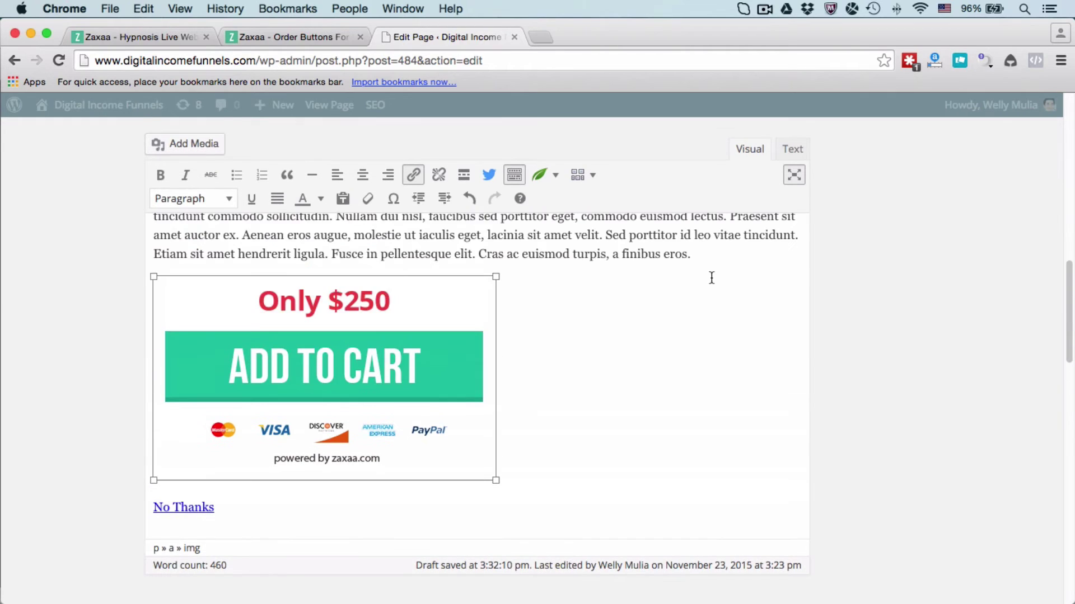
pyautogui.click(362, 174)
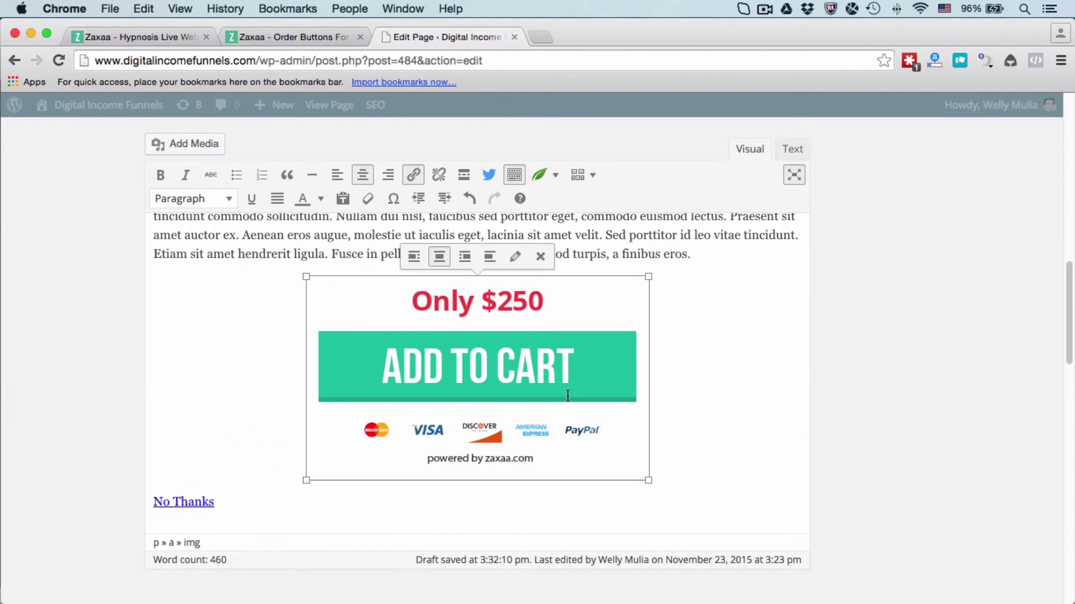
pyautogui.scroll(-1, 567, 396)
pyautogui.click(242, 469)
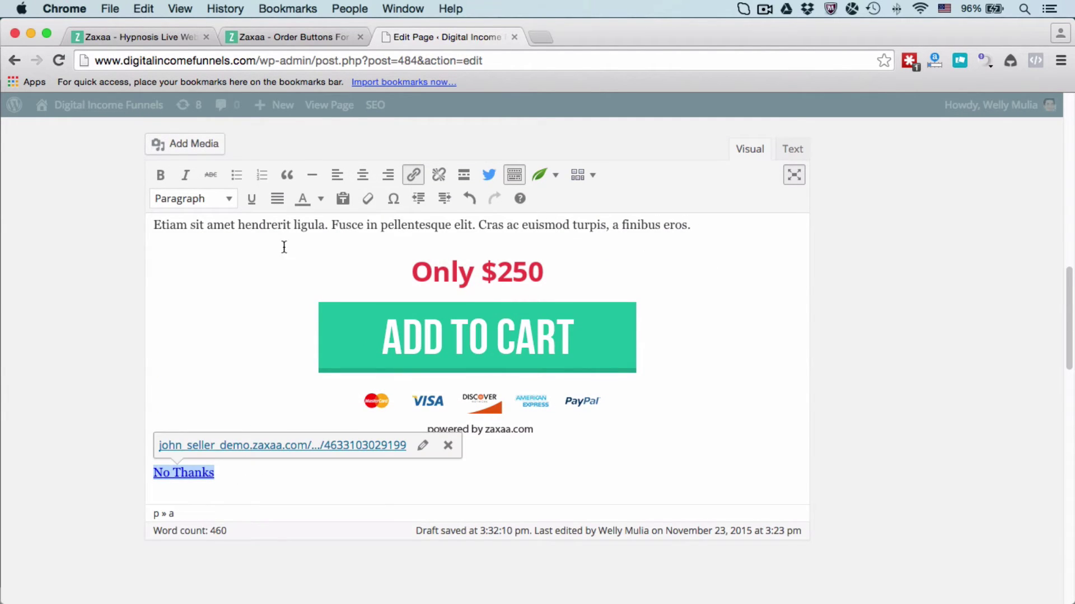
pyautogui.click(362, 175)
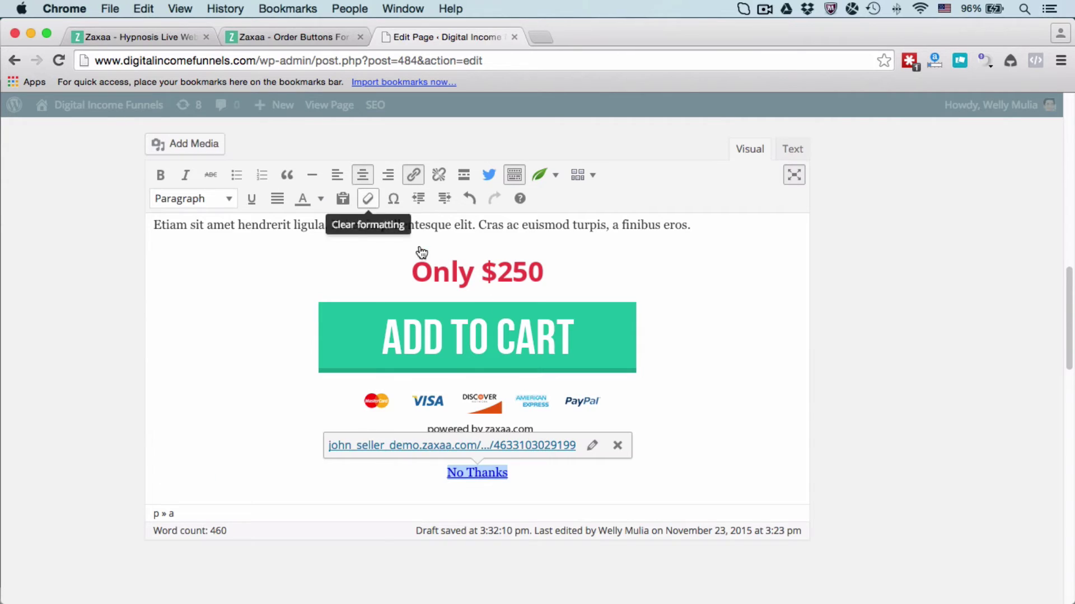
pyautogui.click(778, 349)
# - Insert a blank line above No Thanks, then return to Zaxaa's order buttons
pyautogui.click(414, 477)
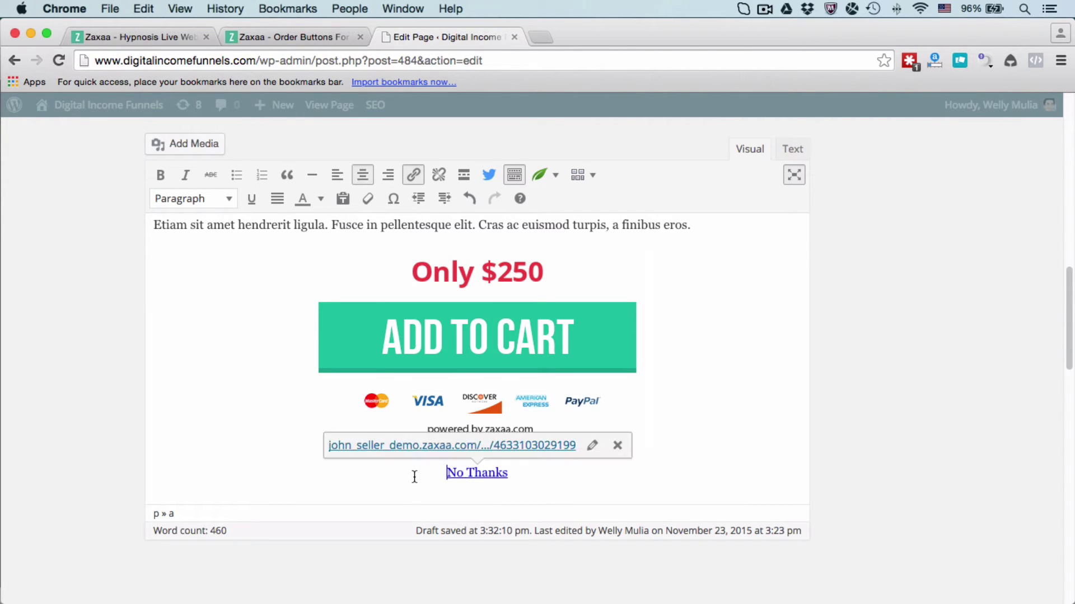
pyautogui.press('Return')
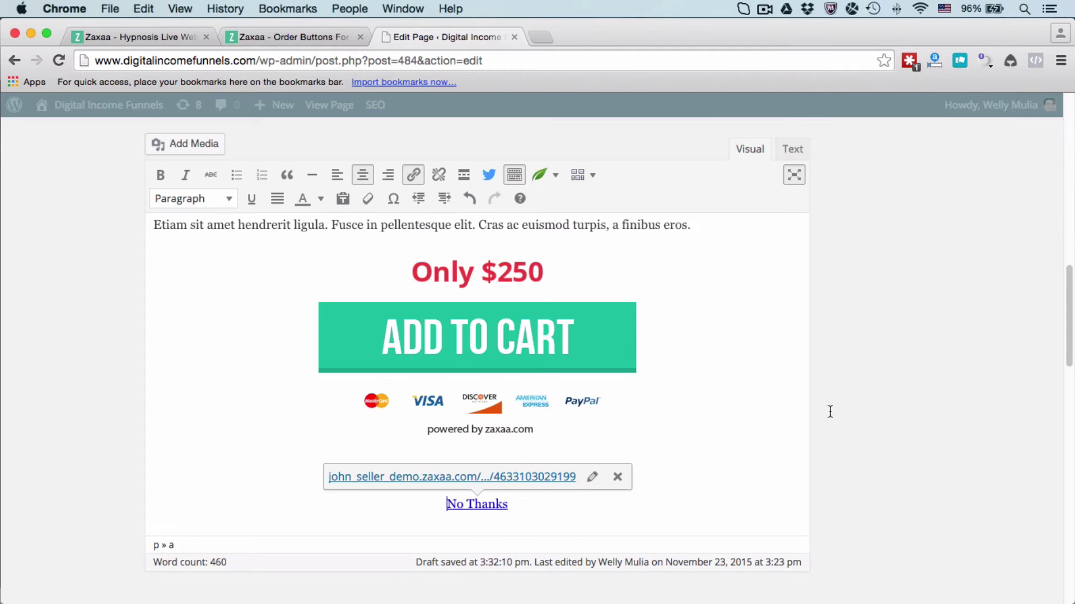
pyautogui.click(729, 420)
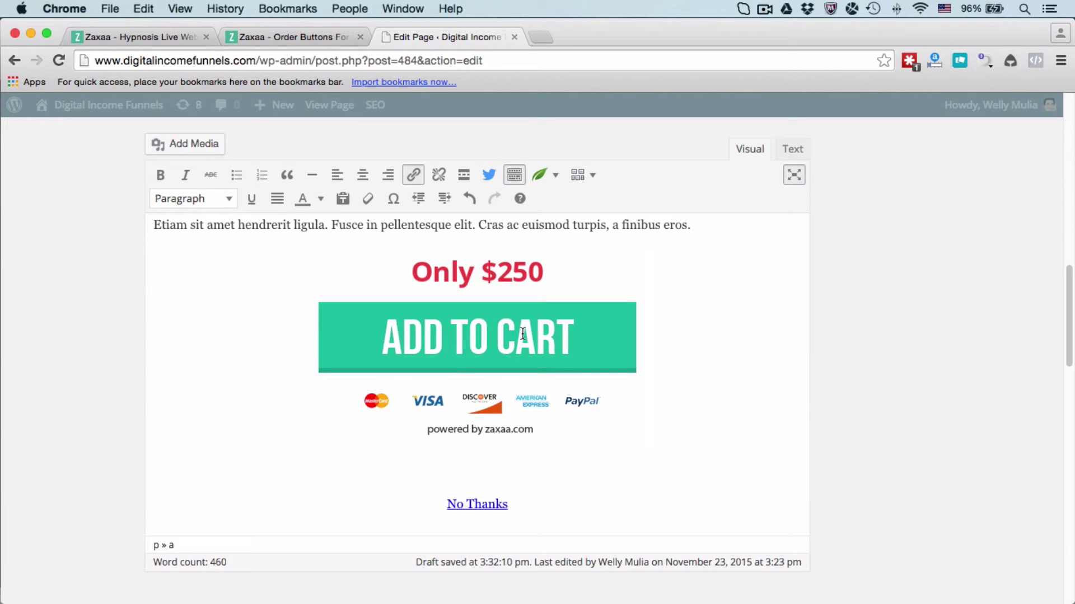
pyautogui.scroll(-1, 522, 333)
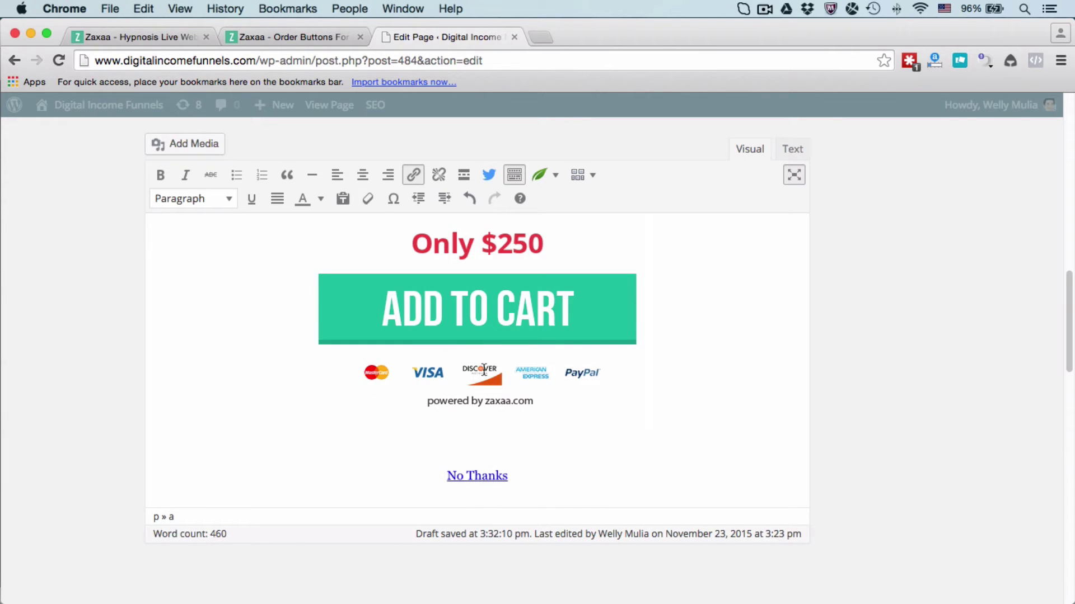
pyautogui.click(315, 31)
# - From Products > Manage, open Hypnosis Home Study Course for editing at its One Time Offer settings
pyautogui.click(250, 316)
pyautogui.scroll(-5, 249, 316)
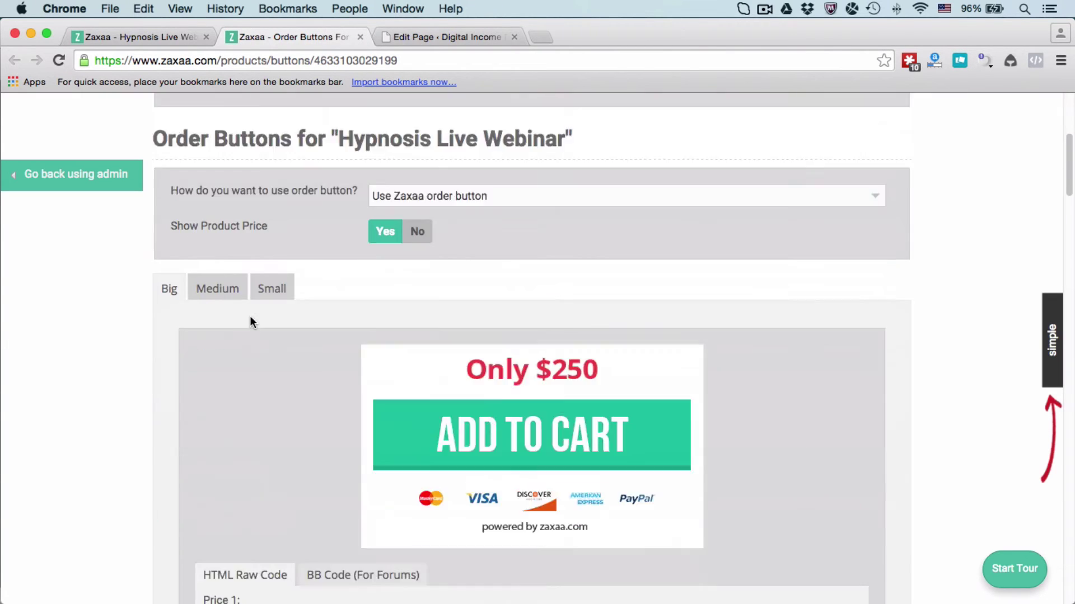
pyautogui.click(441, 35)
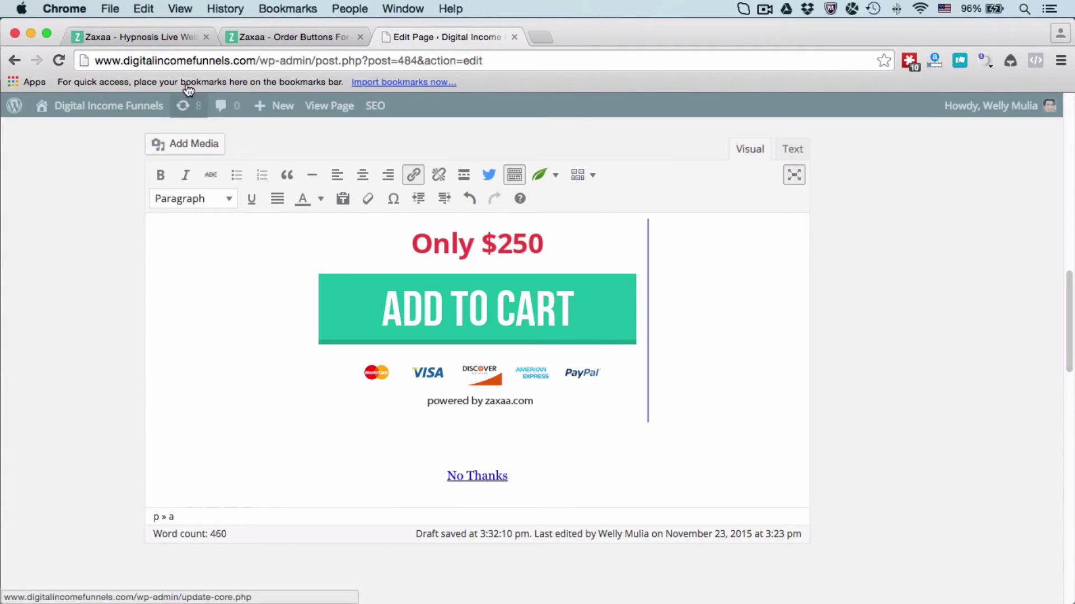
pyautogui.click(175, 40)
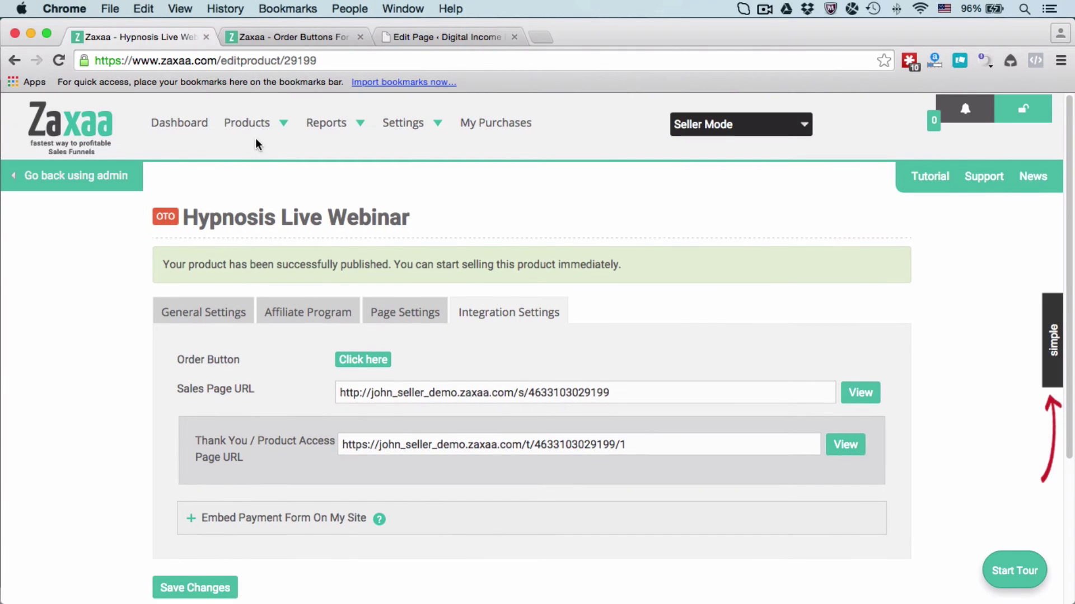
pyautogui.click(255, 134)
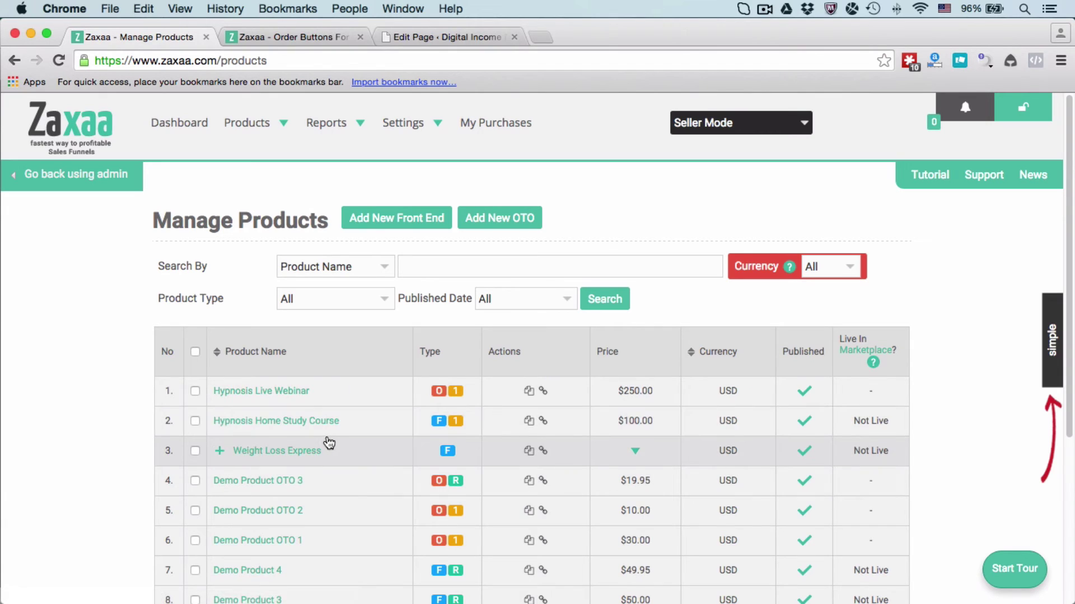
pyautogui.click(280, 422)
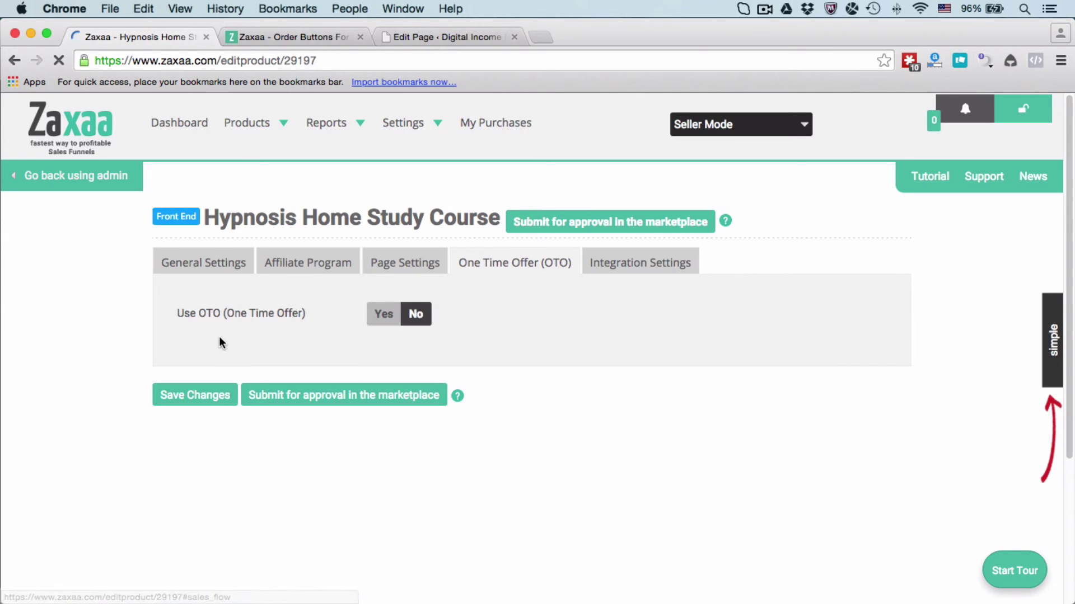
# - Set Use OTO to Yes and create OTO 'oto 1' offering Hypnosis Live Webinar (Onetime)
pyautogui.click(370, 316)
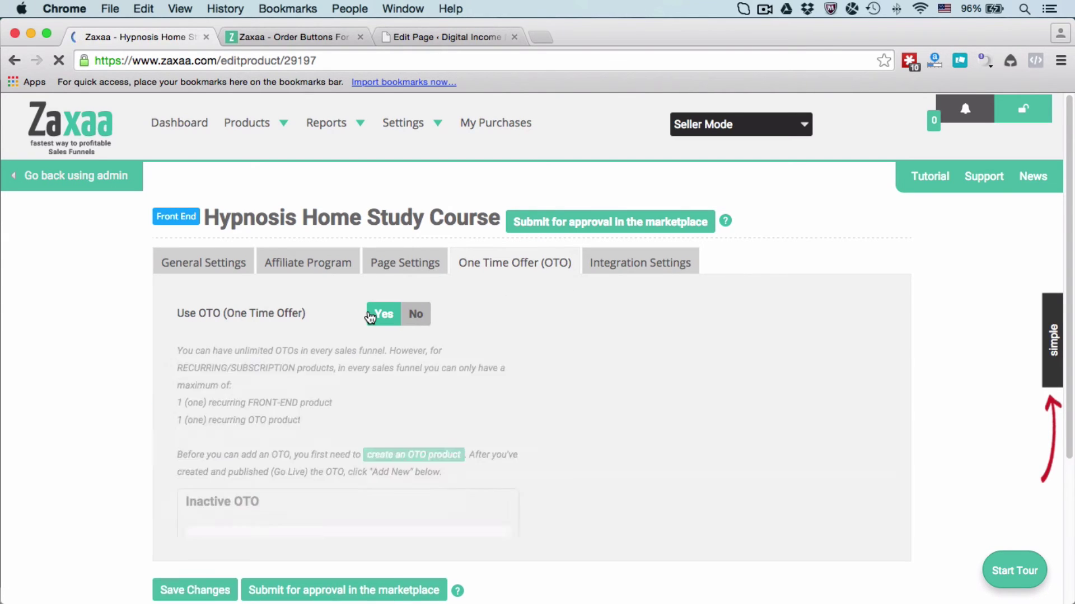
pyautogui.scroll(-3, 370, 313)
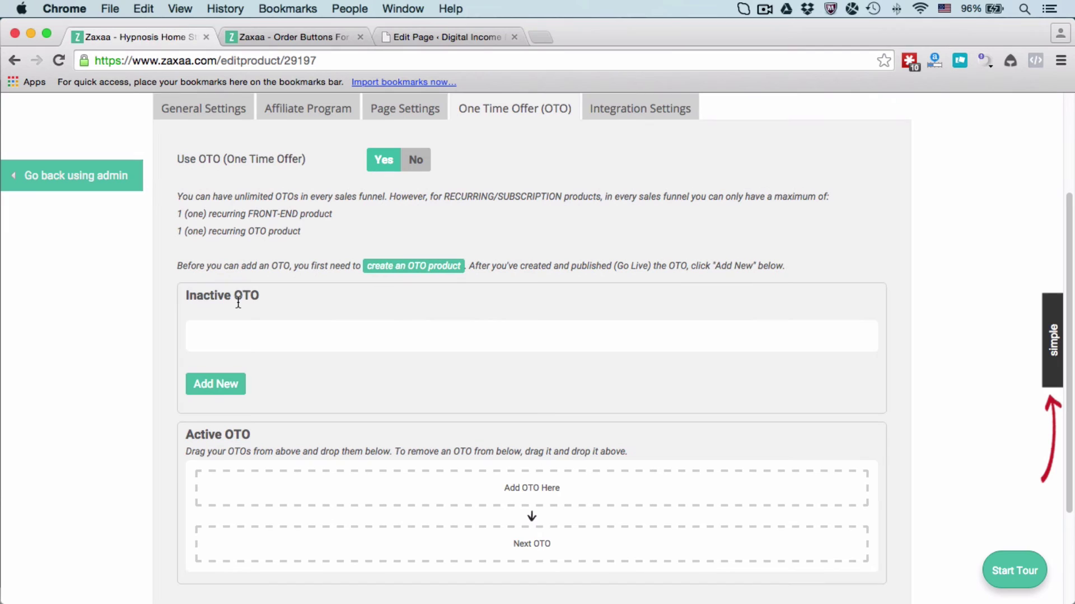
pyautogui.click(208, 386)
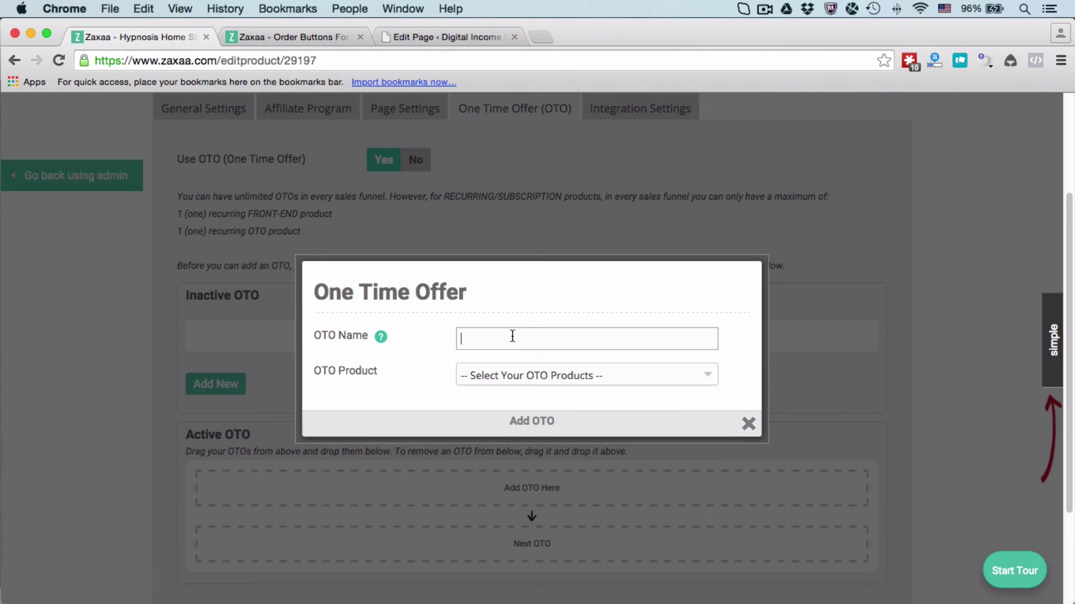
pyautogui.click(483, 337)
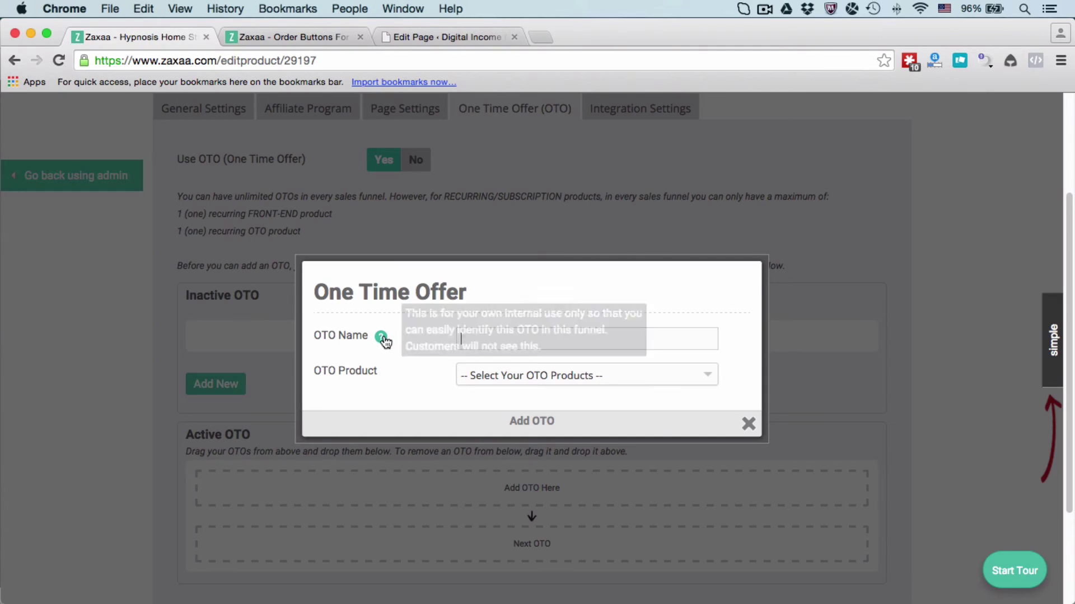
pyautogui.moveTo(385, 343)
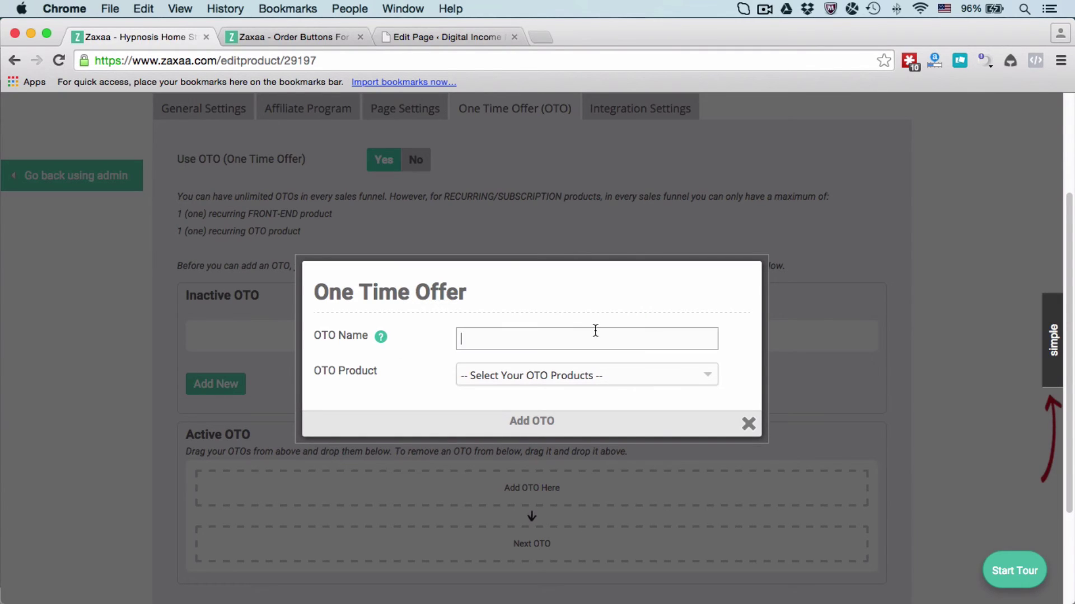
pyautogui.click(595, 331)
pyautogui.write('oto 1')
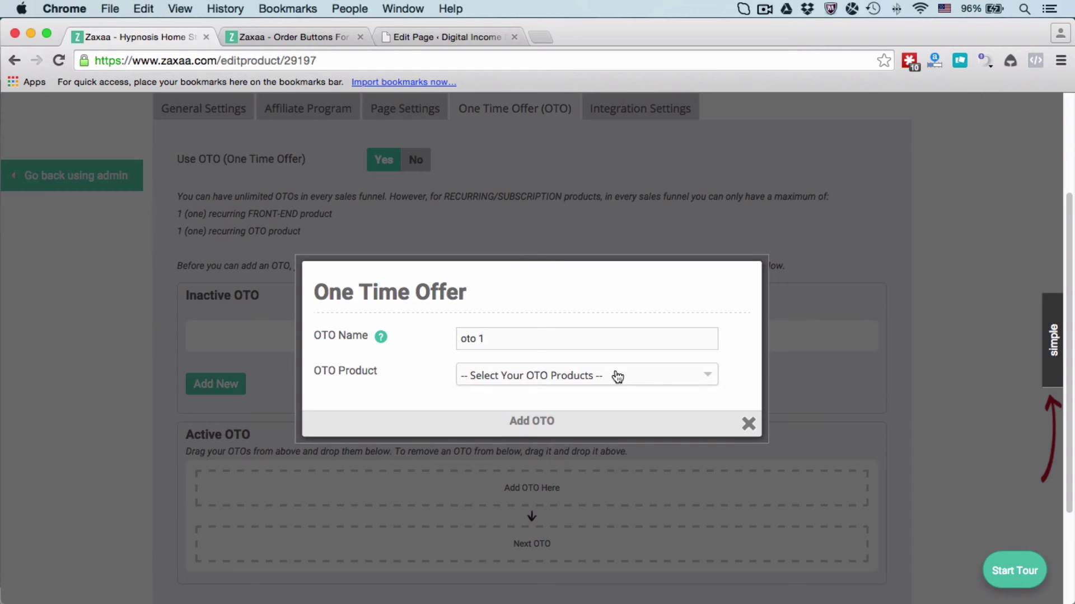
pyautogui.click(529, 380)
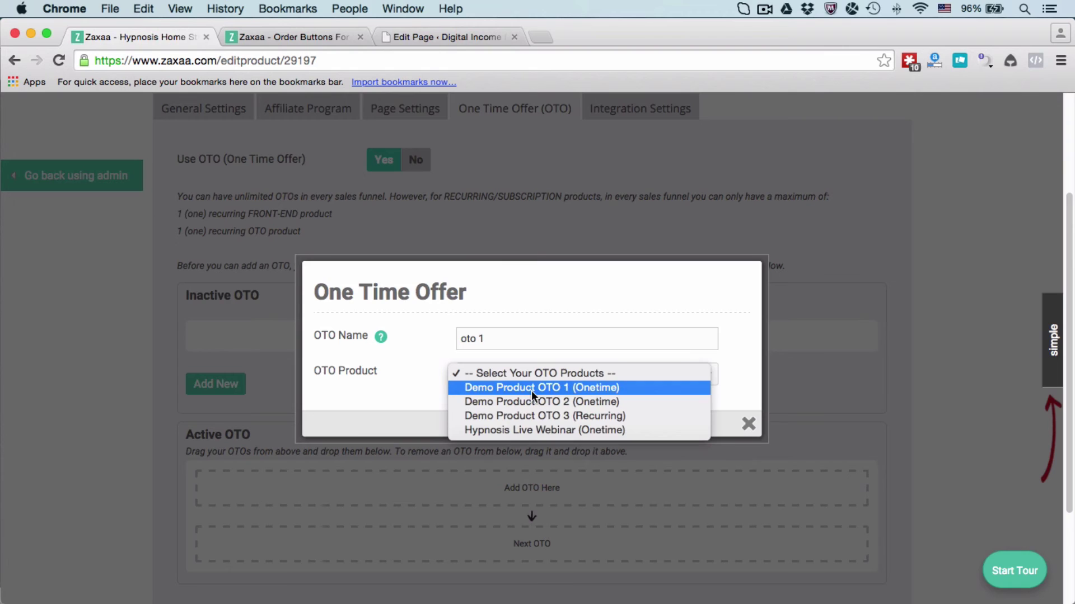
pyautogui.click(482, 430)
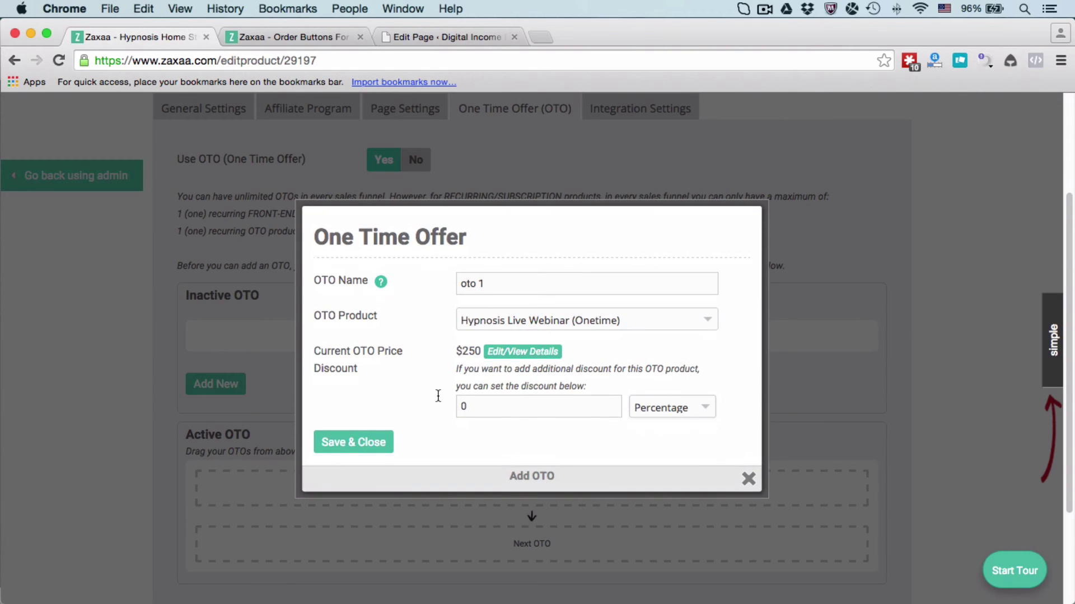
pyautogui.click(349, 444)
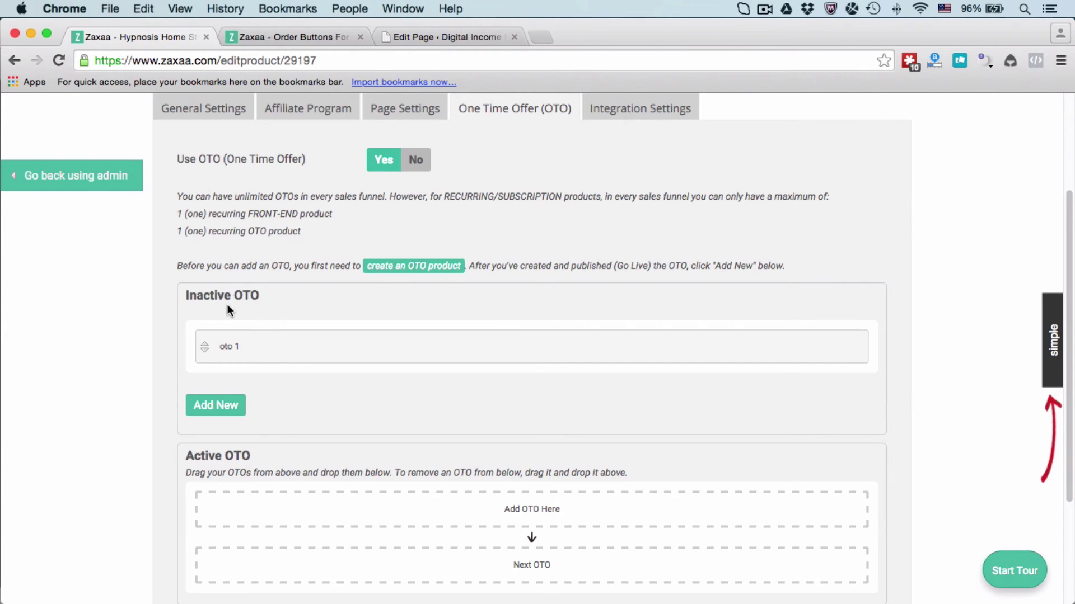
# - Move oto 1 from Inactive OTO into Active OTO and save the product changes
pyautogui.moveTo(235, 358); pyautogui.dragTo(210, 504)
pyautogui.moveTo(391, 350); pyautogui.dragTo(388, 489)
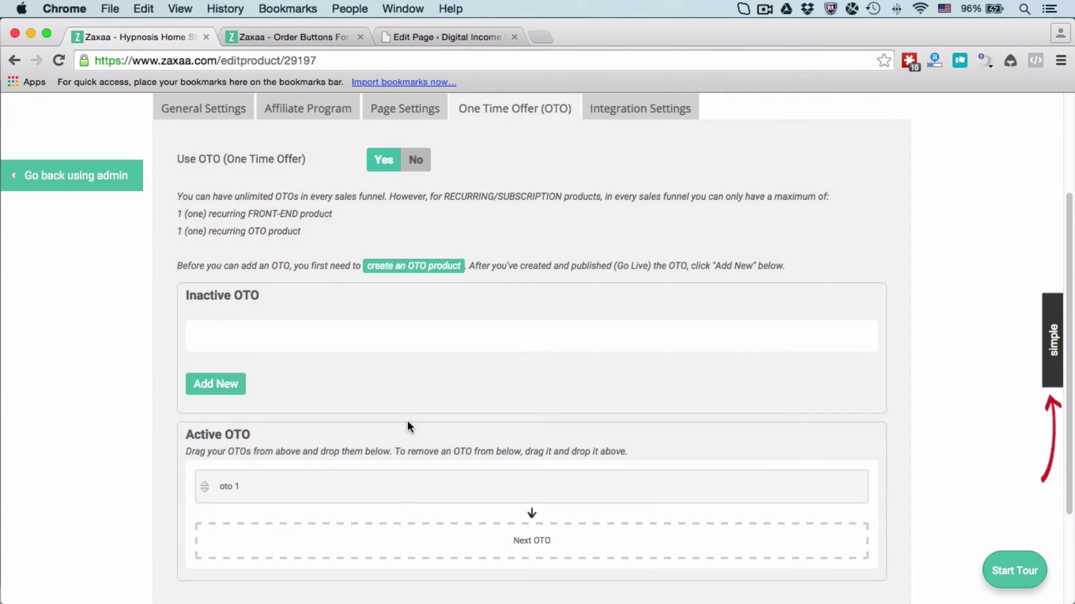
pyautogui.scroll(-3, 408, 421)
pyautogui.click(233, 502)
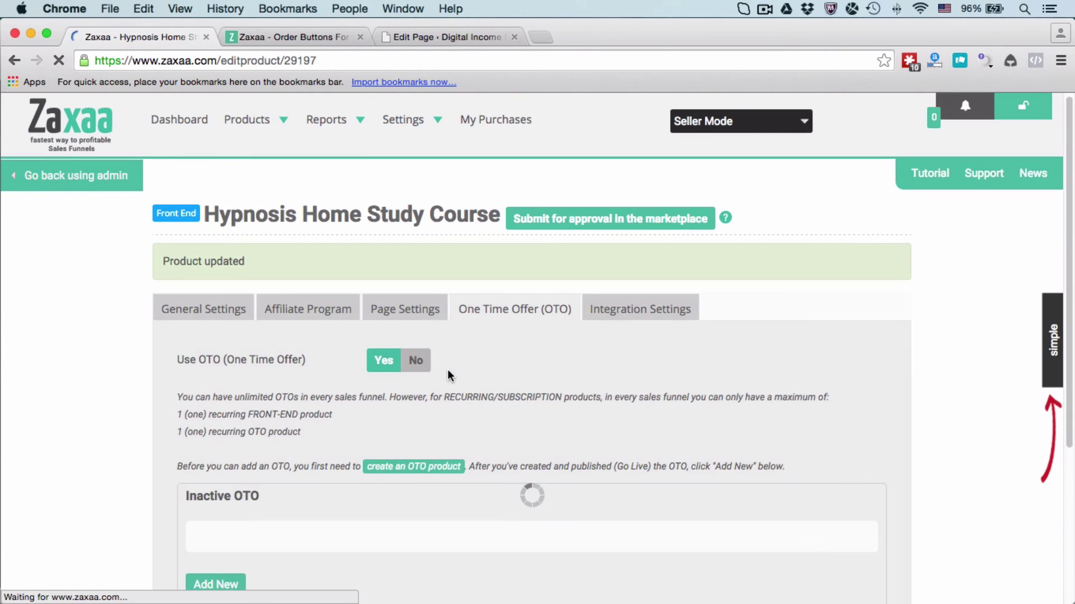
# - Review oto 1's details and close them without changes
pyautogui.scroll(-2, 448, 374)
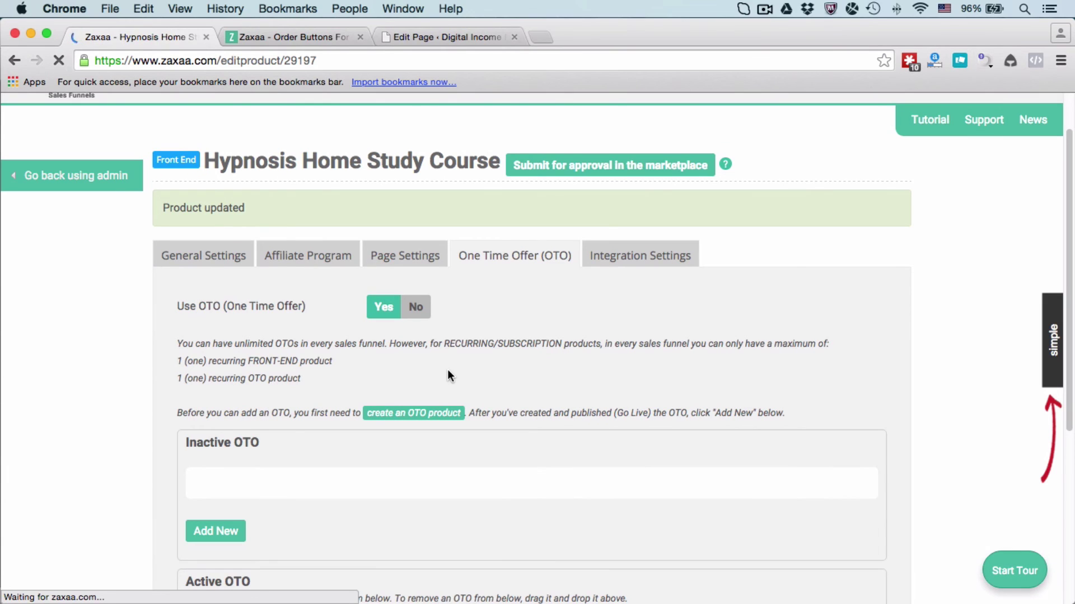
pyautogui.moveTo(232, 162); pyautogui.dragTo(391, 165)
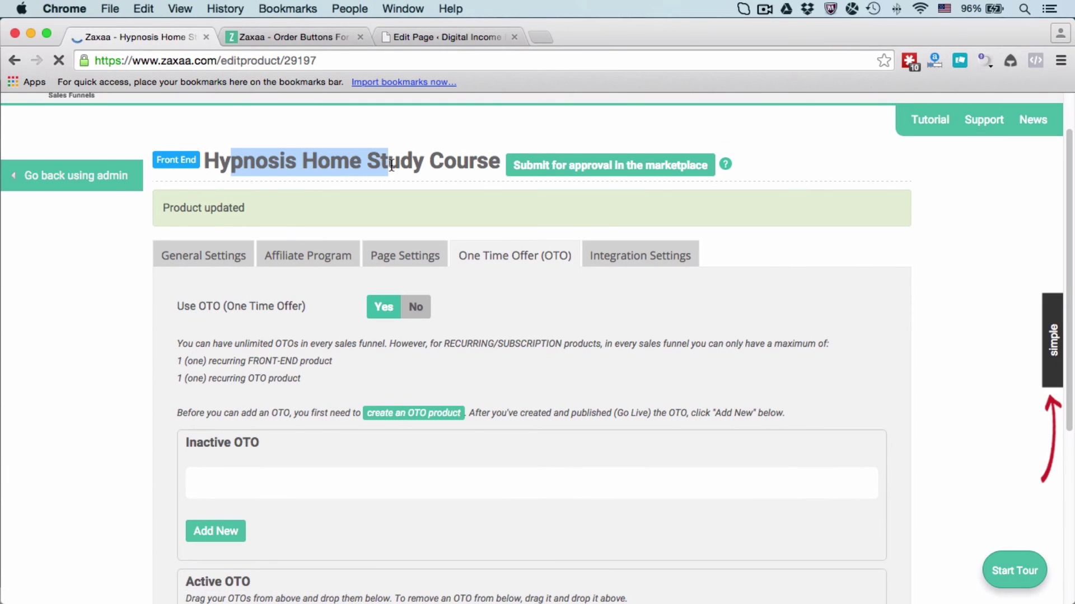
pyautogui.scroll(-1, 391, 165)
pyautogui.scroll(-4, 392, 168)
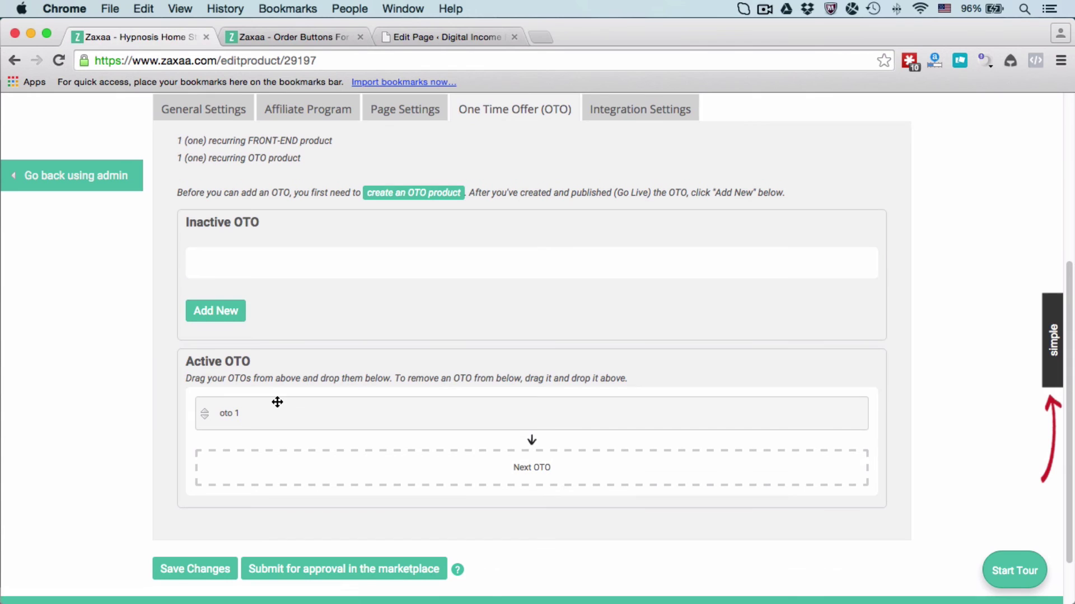
pyautogui.click(236, 415)
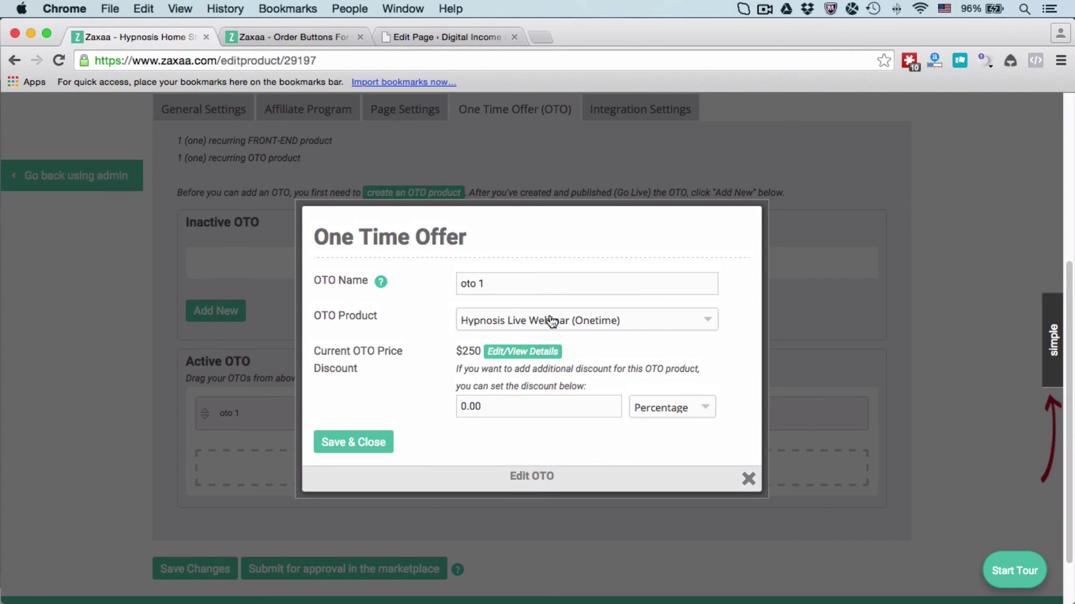
pyautogui.click(747, 479)
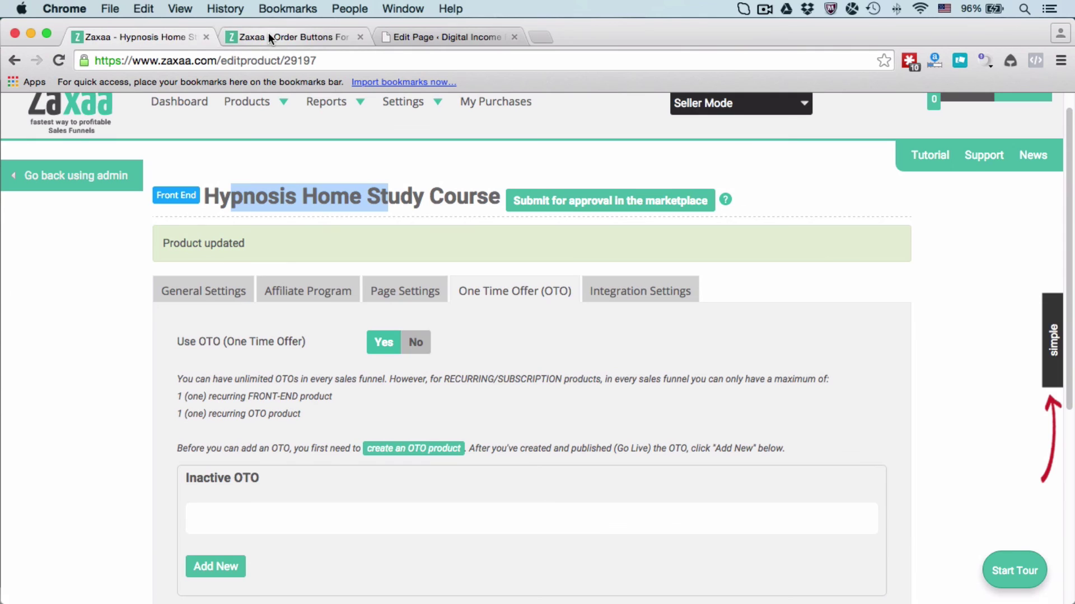
# - Add 'oto 2' offering Demo Product OTO 2 (Onetime), place it after oto 1 in Active OTO, and save
pyautogui.moveTo(257, 111)
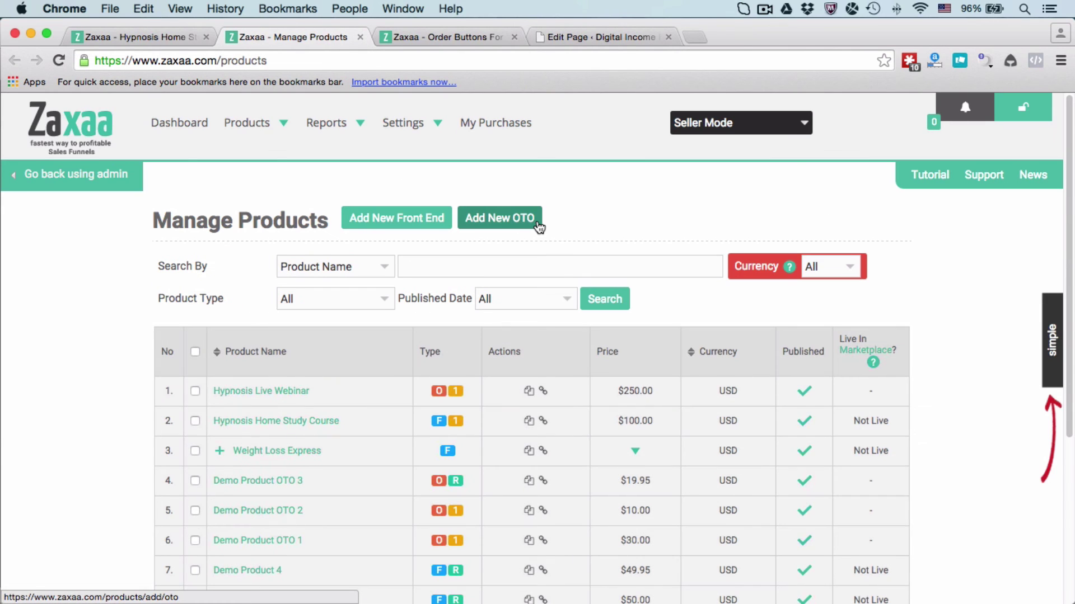
pyautogui.click(150, 36)
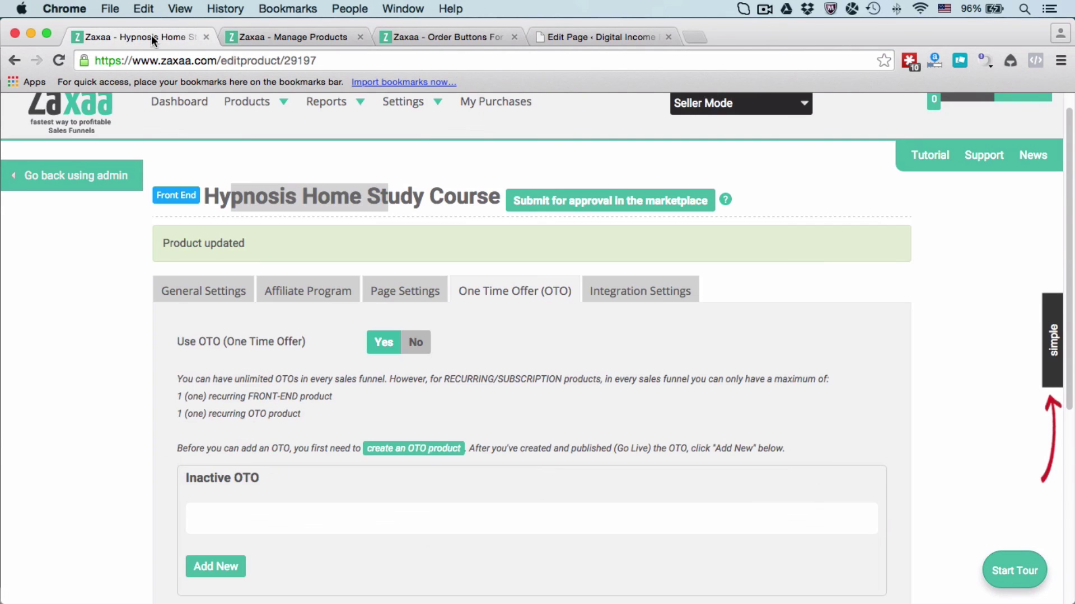
pyautogui.scroll(-3, 408, 369)
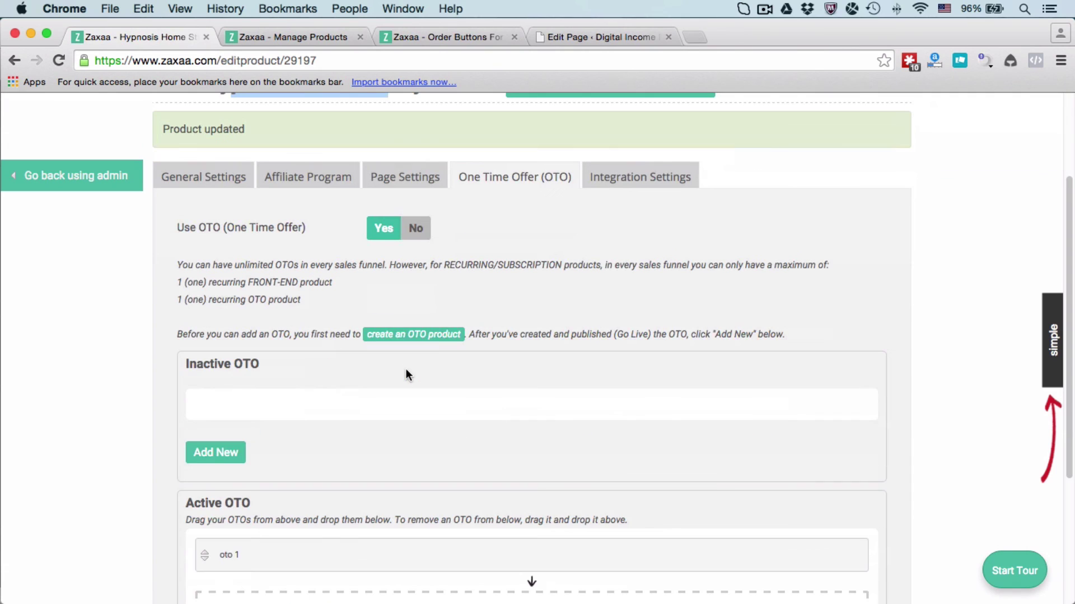
pyautogui.click(233, 452)
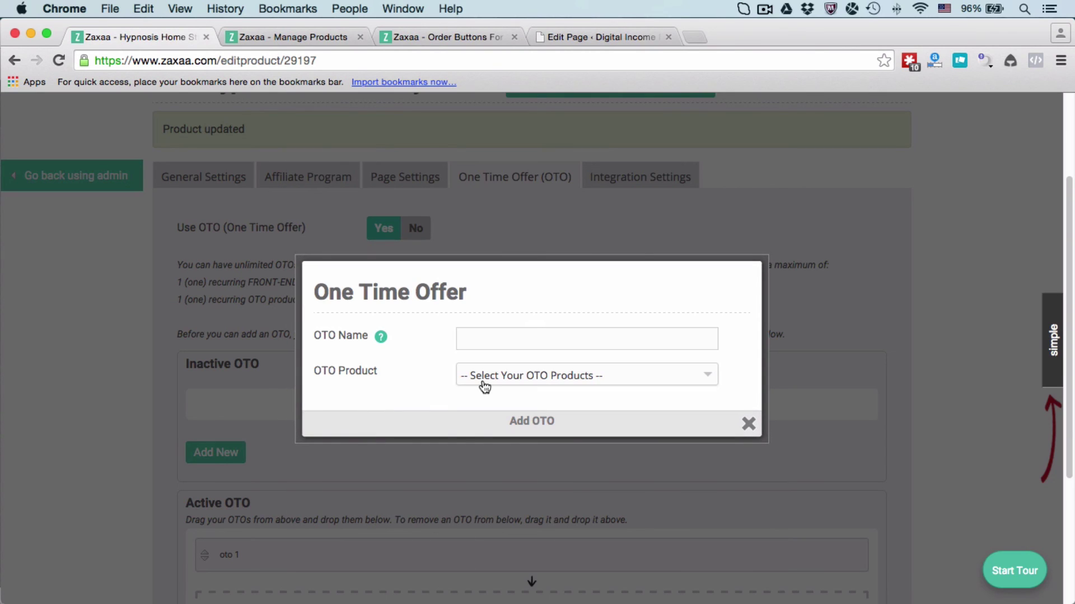
pyautogui.write('oto ')
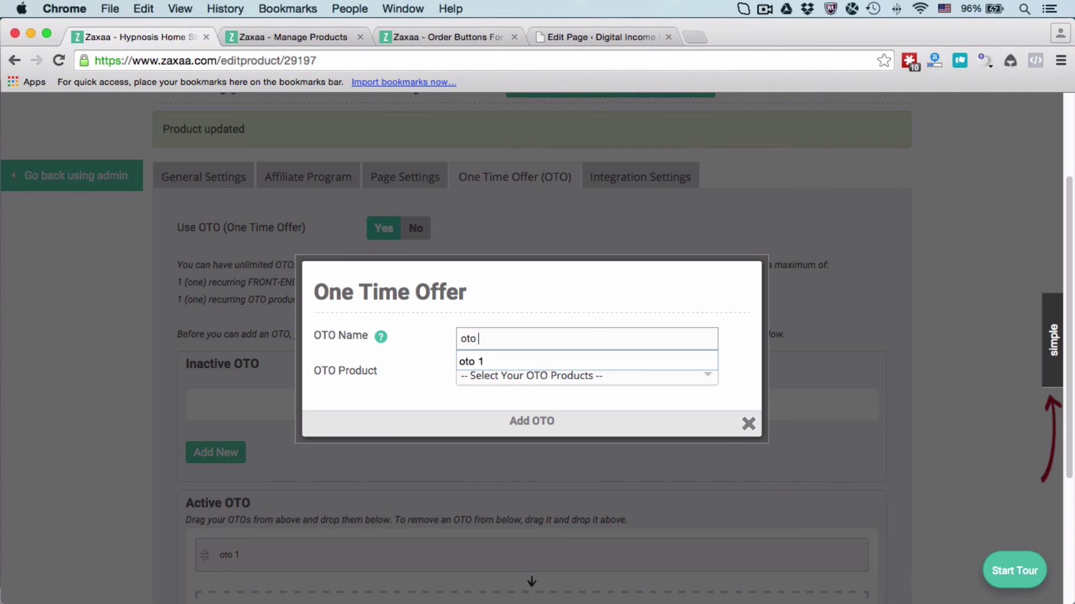
pyautogui.write('2')
pyautogui.click(504, 376)
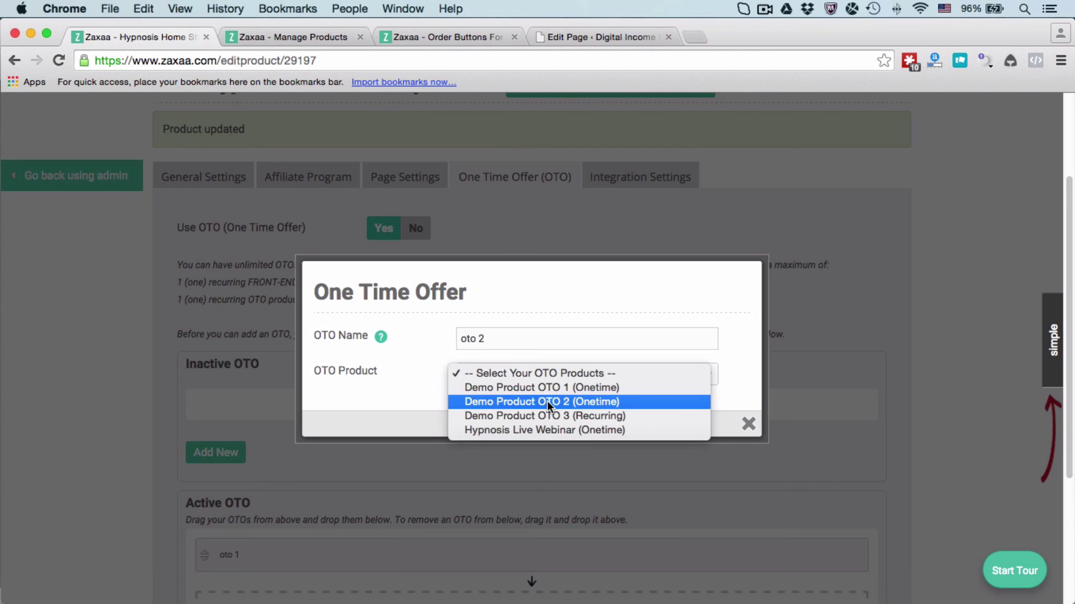
pyautogui.click(479, 401)
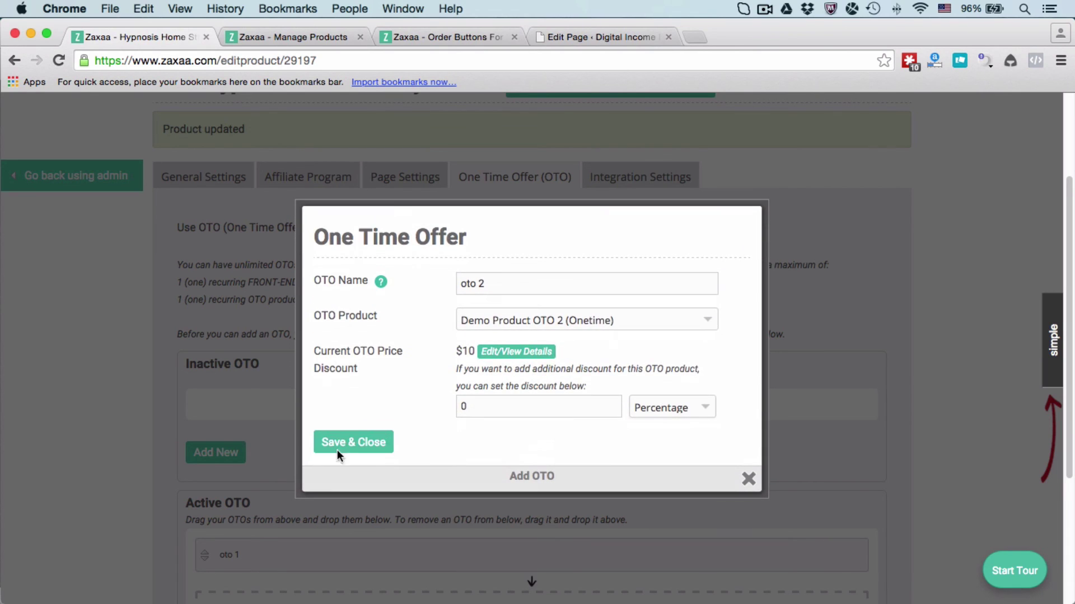
pyautogui.click(349, 445)
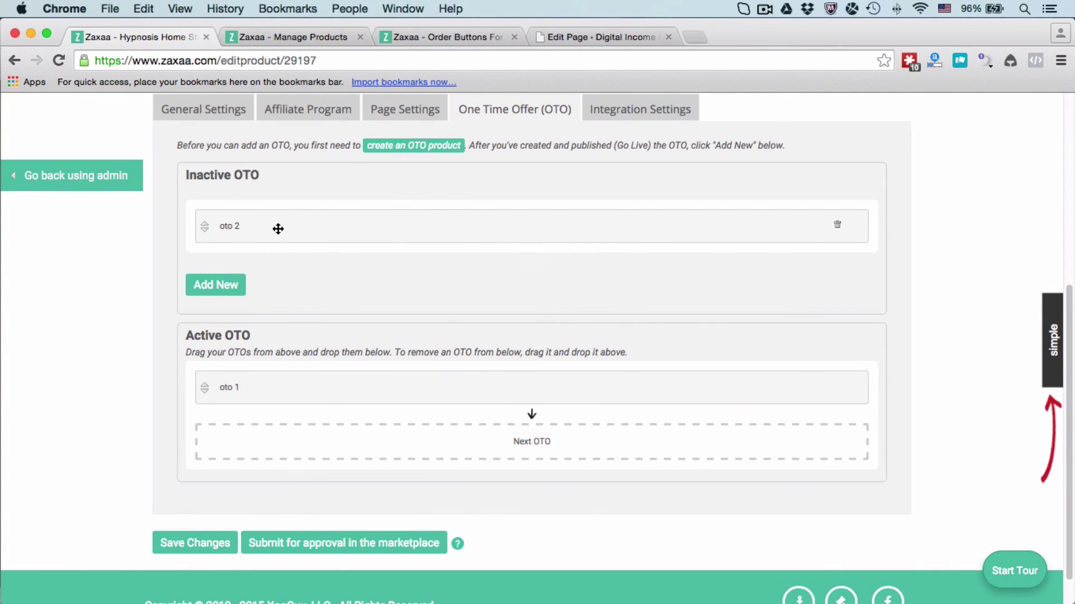
pyautogui.moveTo(278, 229); pyautogui.dragTo(287, 425)
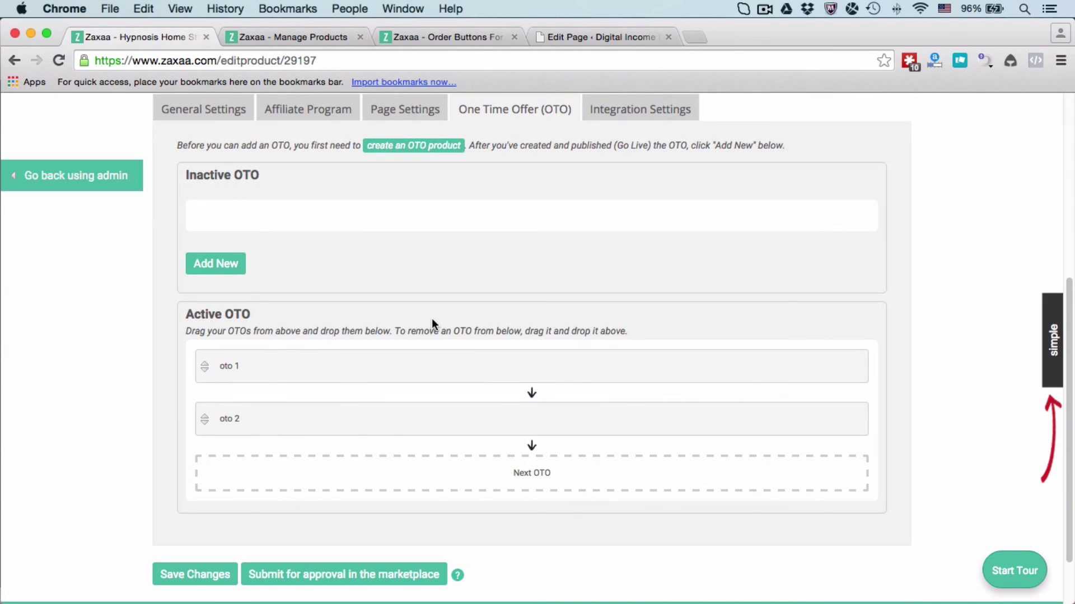
pyautogui.click(209, 576)
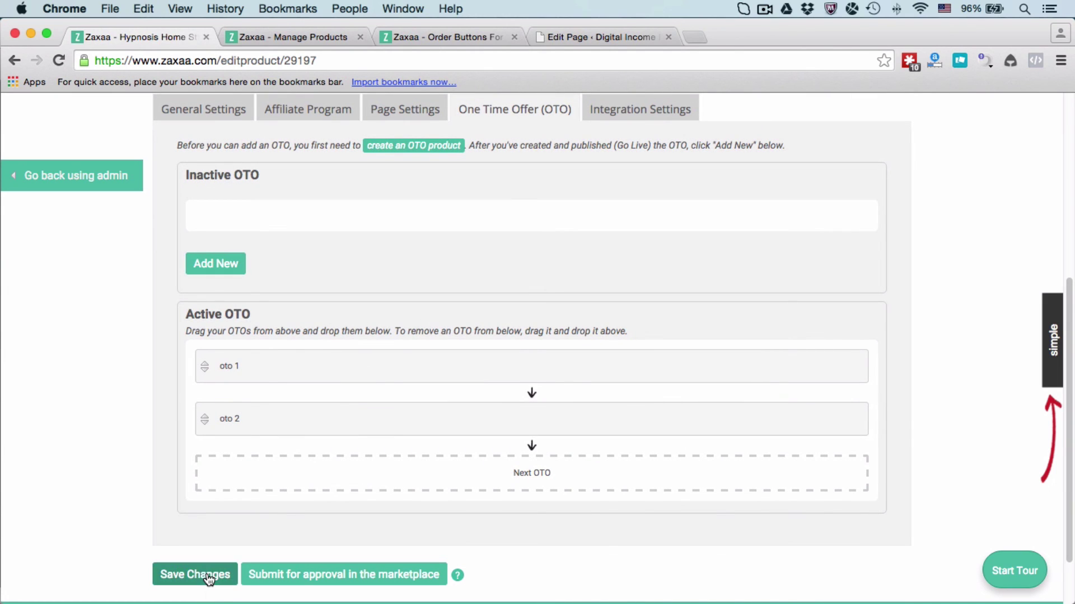